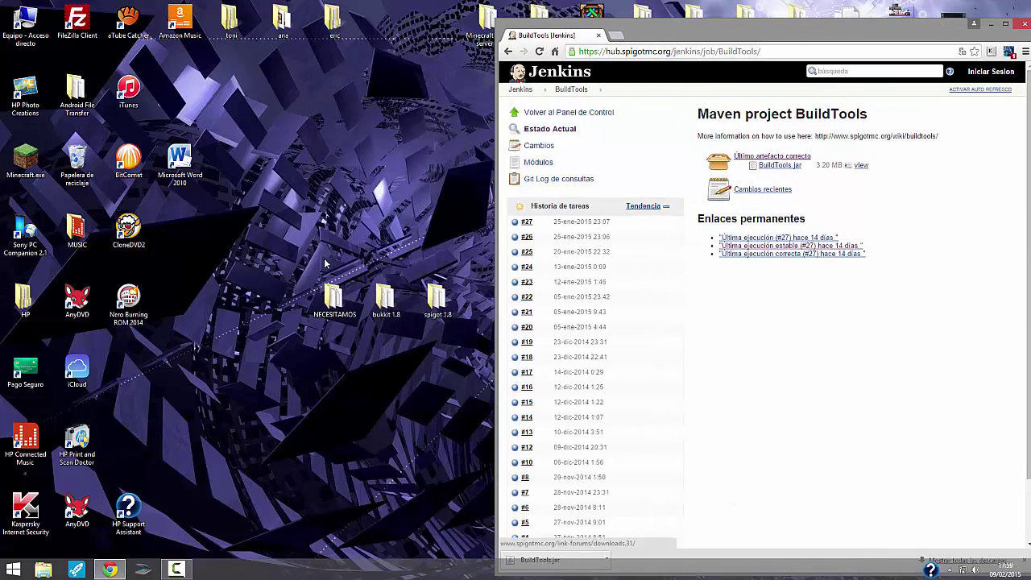
- Open the NECESITAMOS folder from the desktop, minimize the browser, and move the folder window lower to uncover the desktop folders
double_click(333, 298)
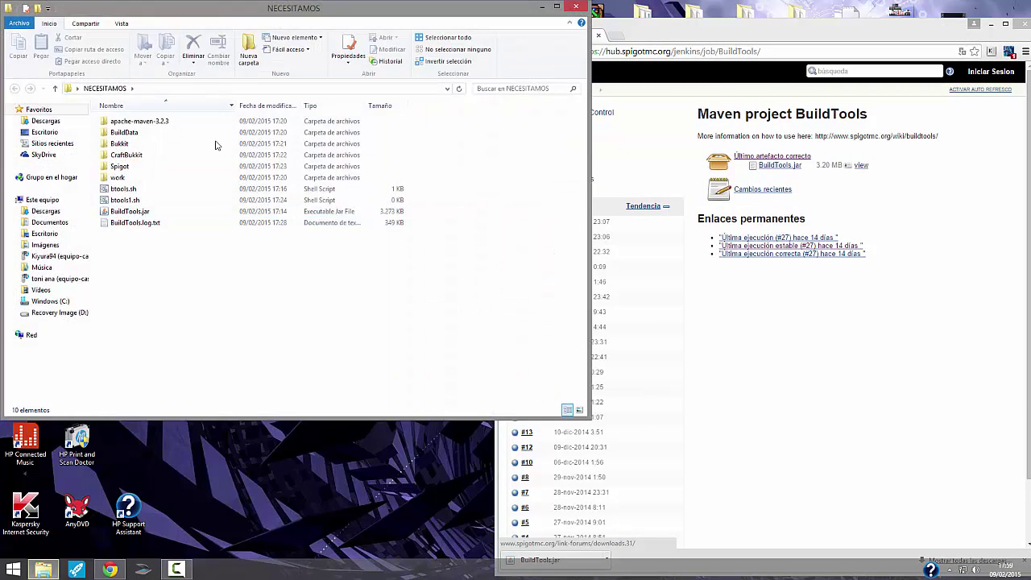
left_click_drag(177, 301, 232, 284)
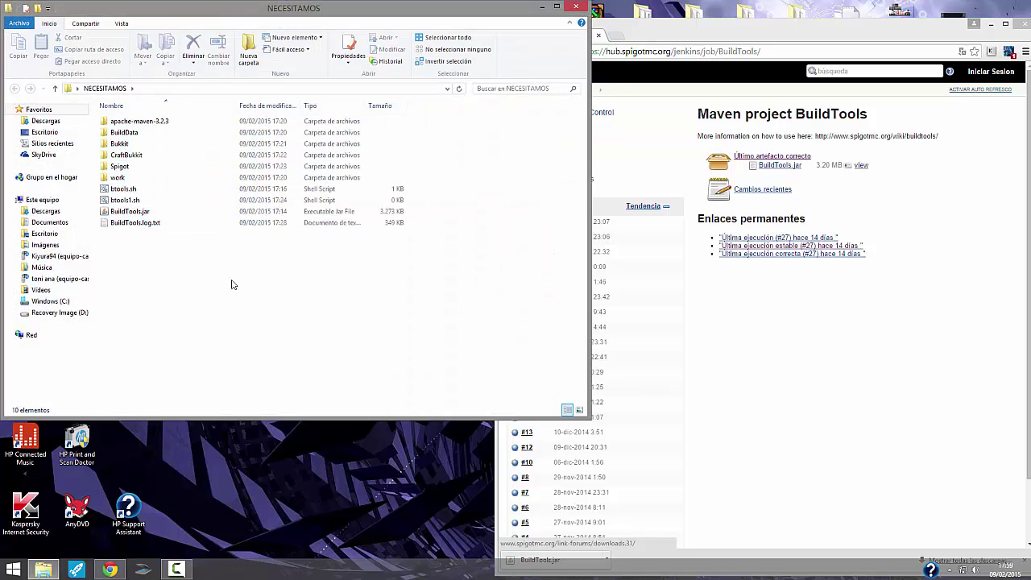
left_click(735, 297)
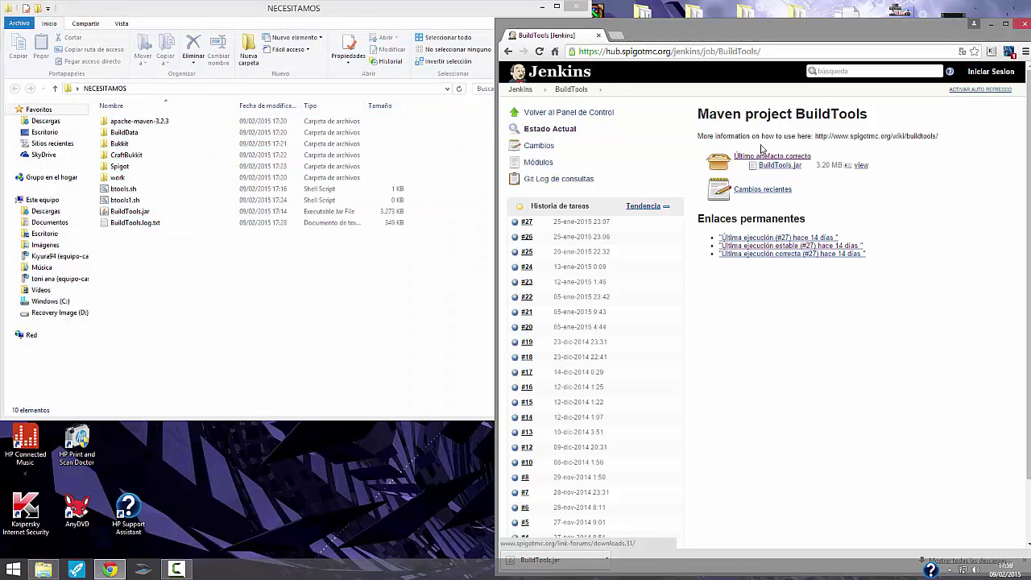
left_click(991, 24)
left_click_drag(391, 8, 645, 352)
- Copy spigot.jar from the desktop's spigot 1.8 folder into NECESITAMOS, and close the spigot 1.8 window
double_click(436, 299)
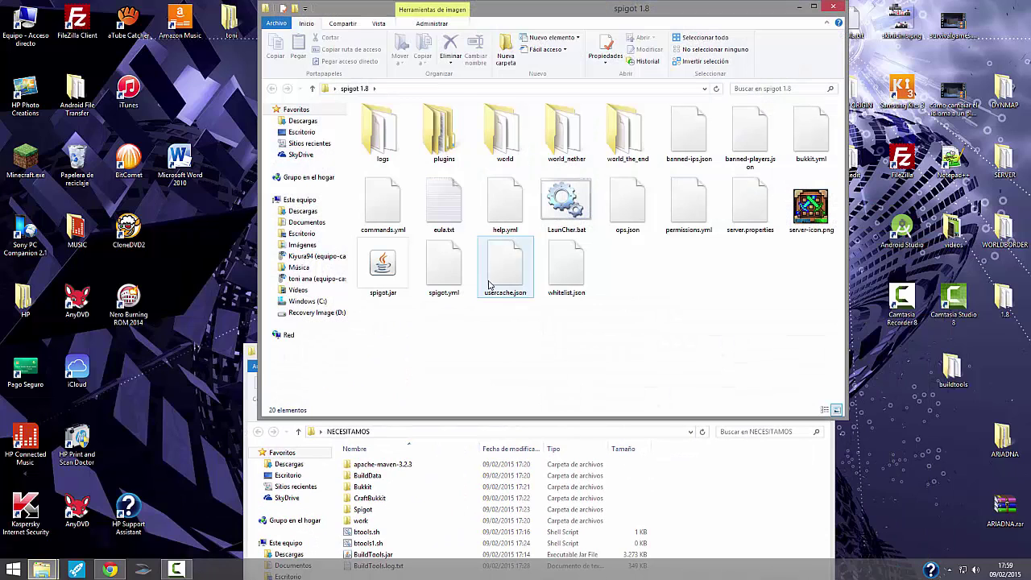
left_click(383, 266)
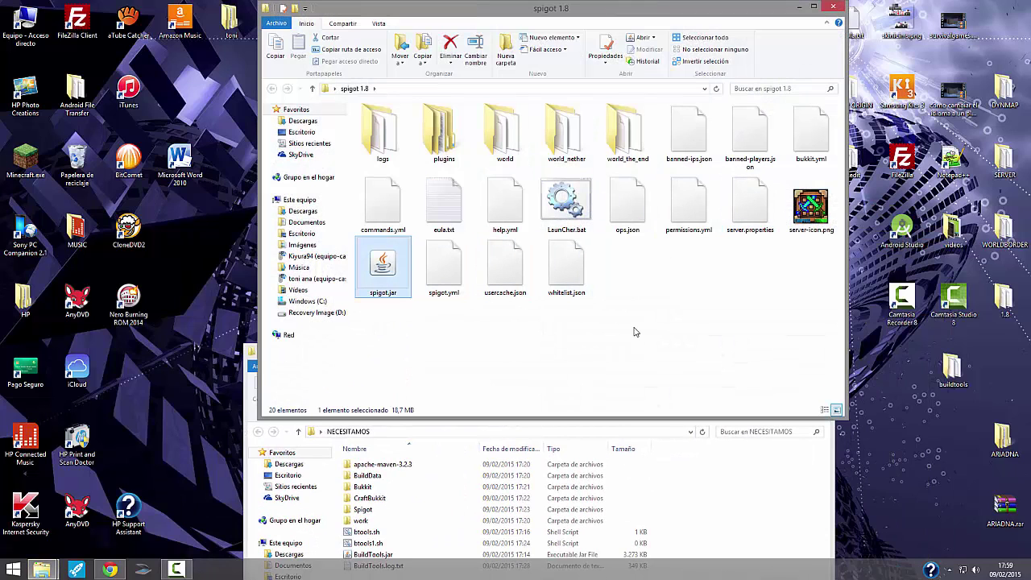
left_click(715, 498)
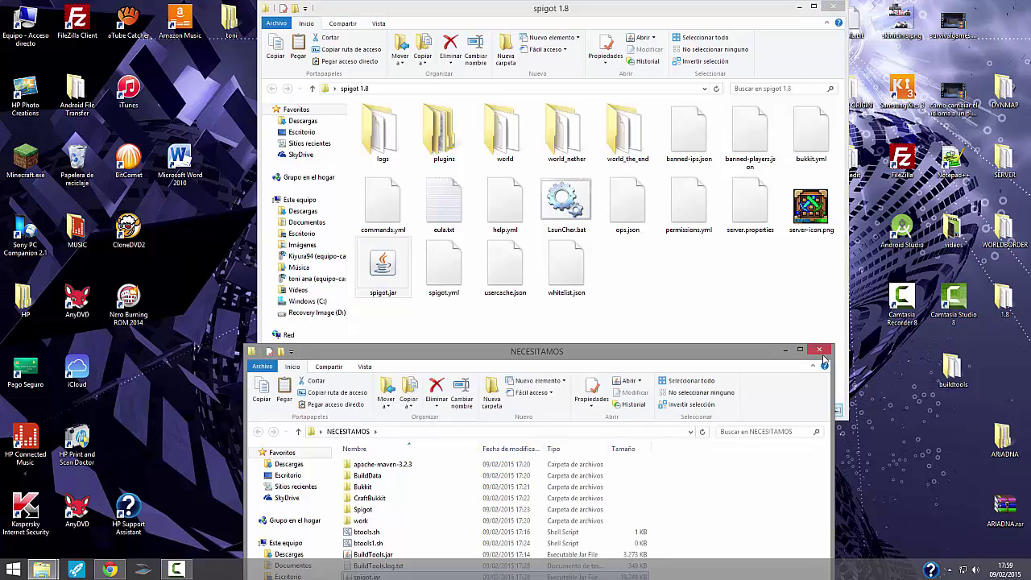
left_click(834, 8)
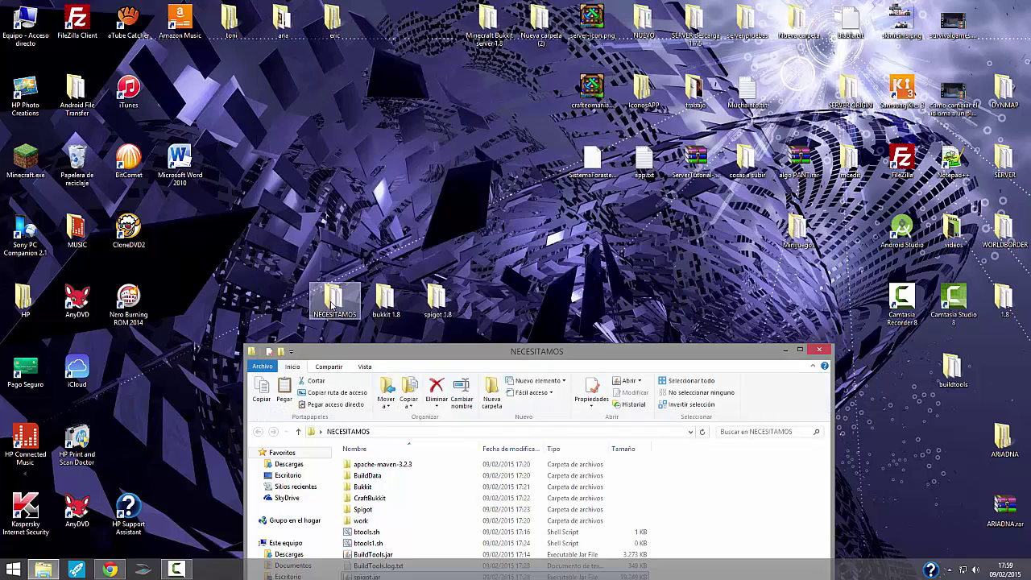
- Copy craftbukkit.jar from the desktop's bukkit 1.8 folder into NECESITAMOS, and close the bukkit 1.8 window
double_click(369, 303)
left_click(458, 218)
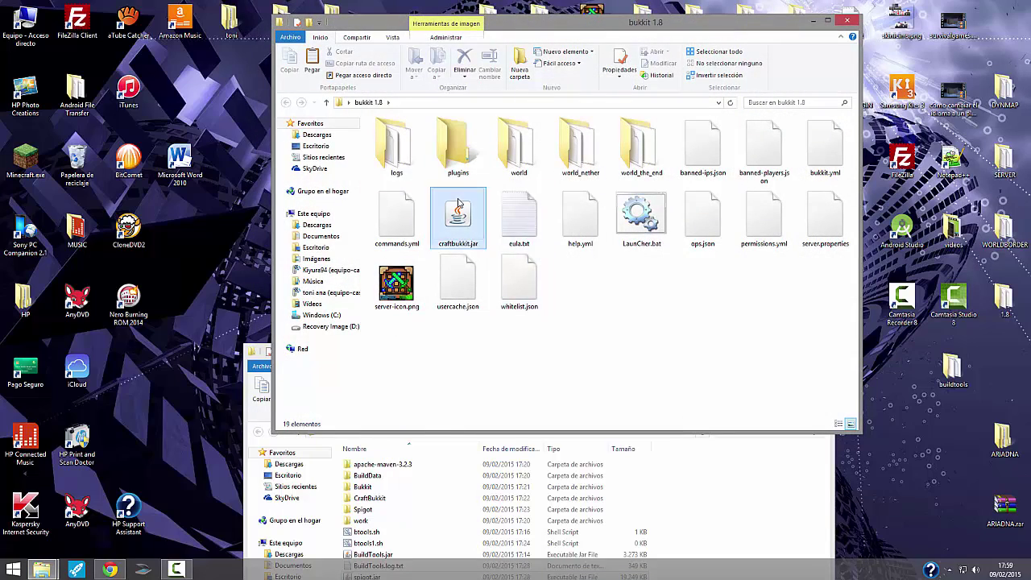
left_click(737, 511)
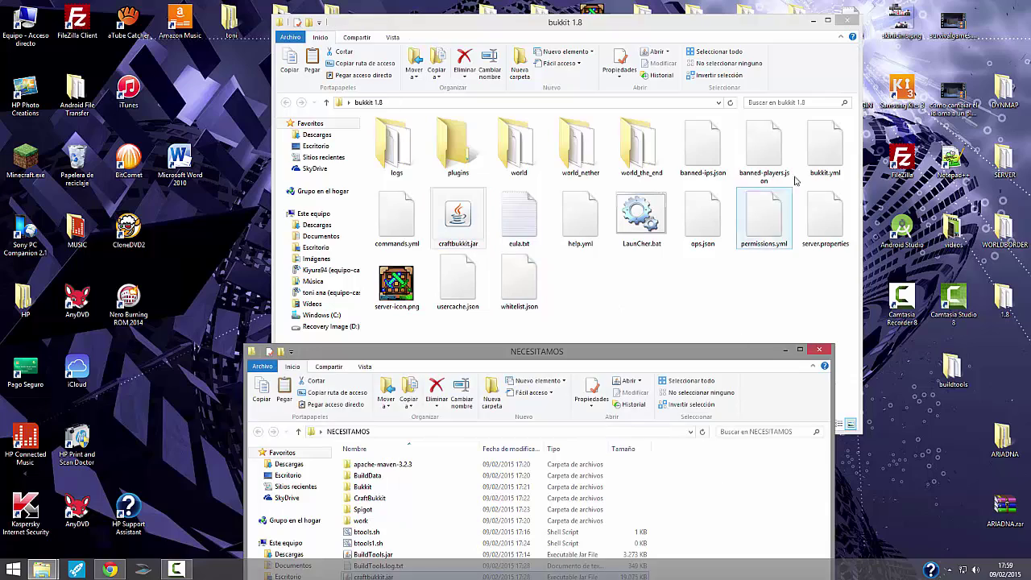
left_click(847, 21)
- Reposition the NECESITAMOS window to show its full file list and leave free space beside it
left_click_drag(565, 356, 555, 83)
left_click_drag(362, 359, 416, 190)
left_click(463, 375)
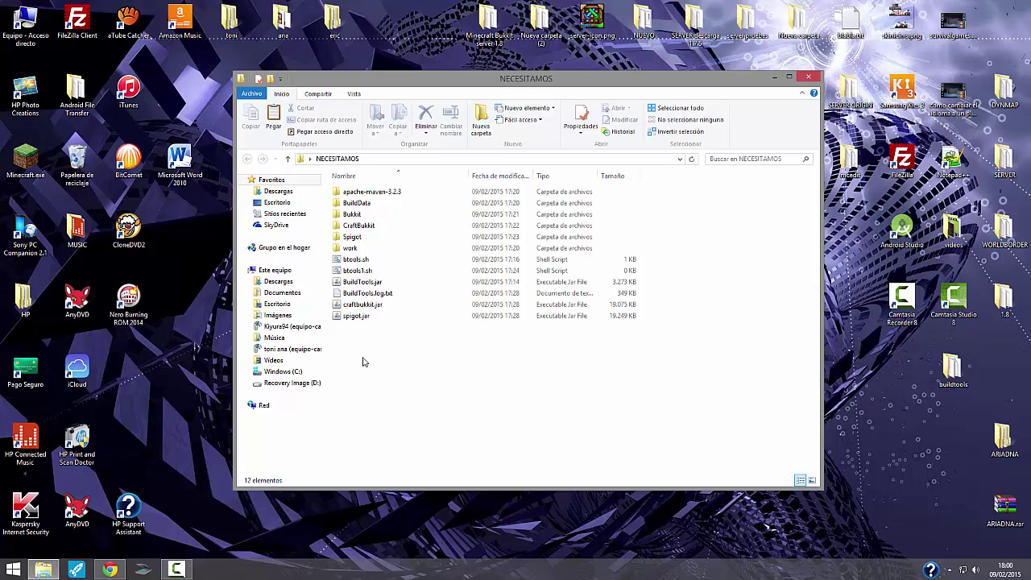
left_click_drag(573, 83, 337, 77)
left_click_drag(129, 352, 118, 191)
left_click(121, 265)
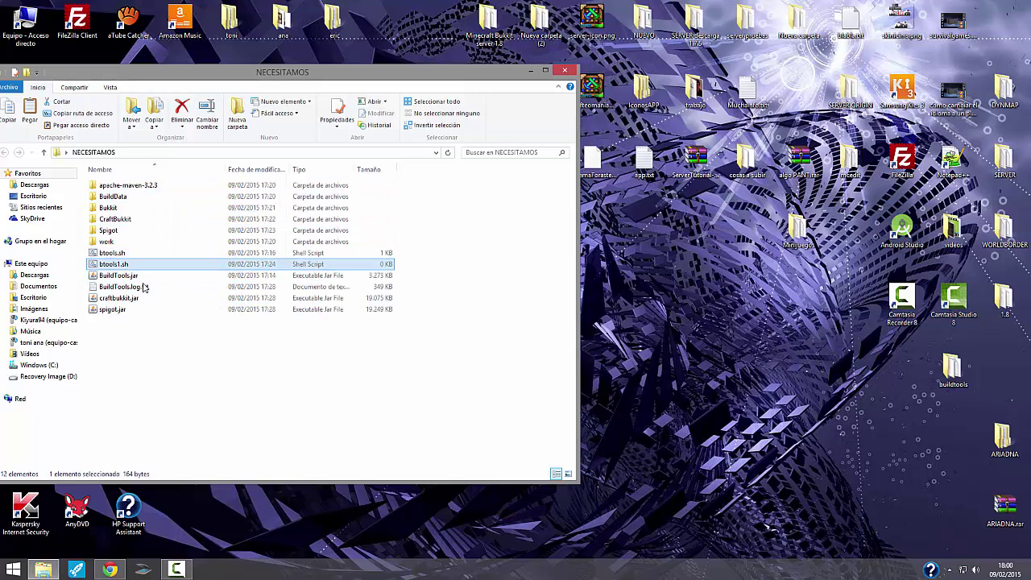
left_click(151, 348)
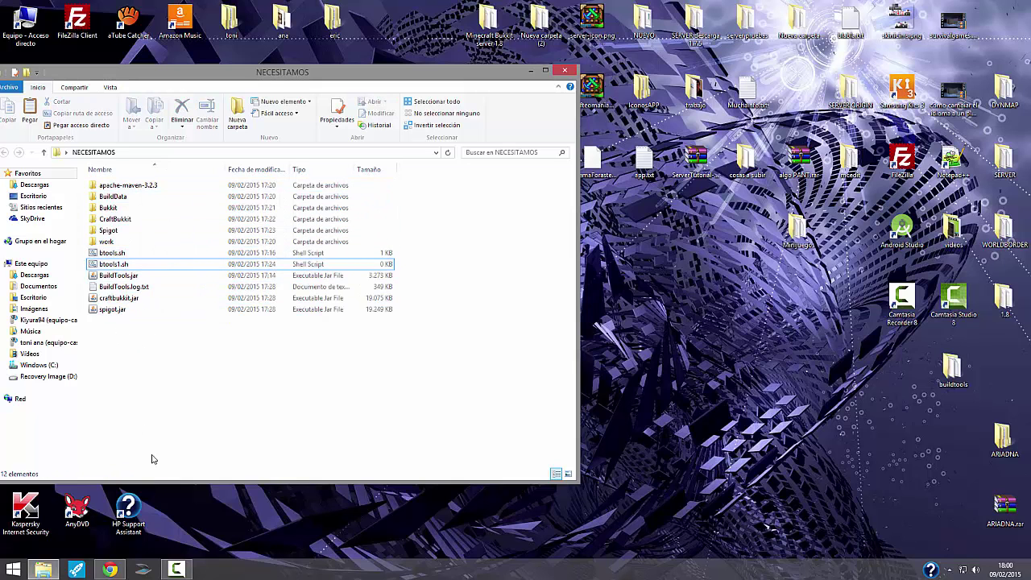
- Switch to Chrome, download BuildTools.jar from the last stable Jenkins build, and show the file in its download folder
left_click(111, 568)
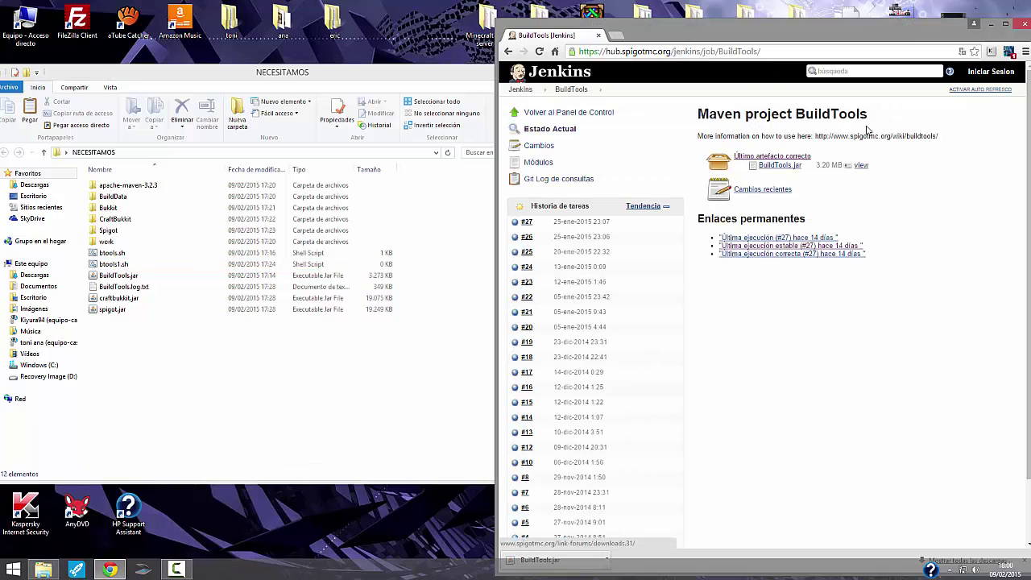
left_click(778, 247)
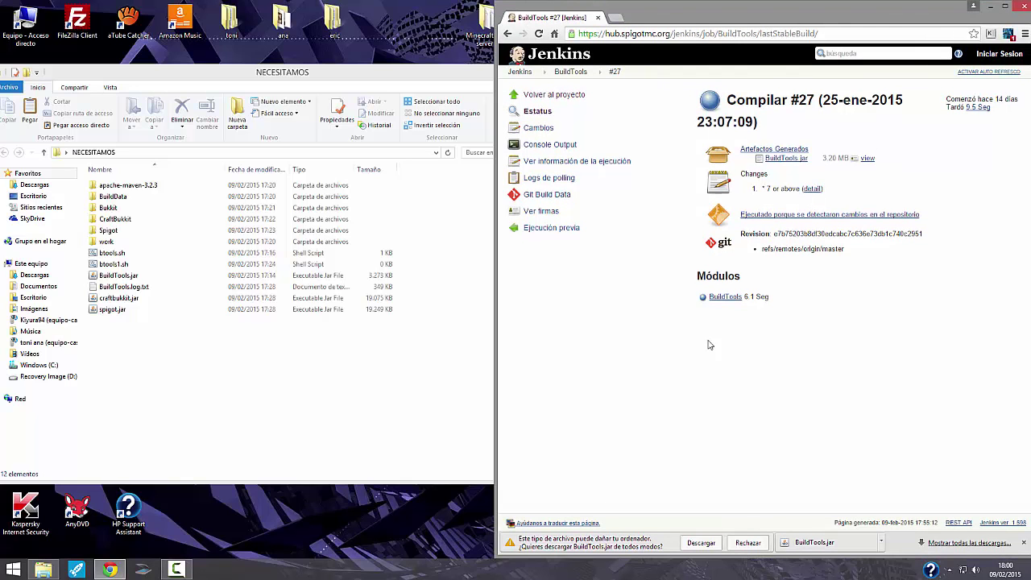
left_click(700, 543)
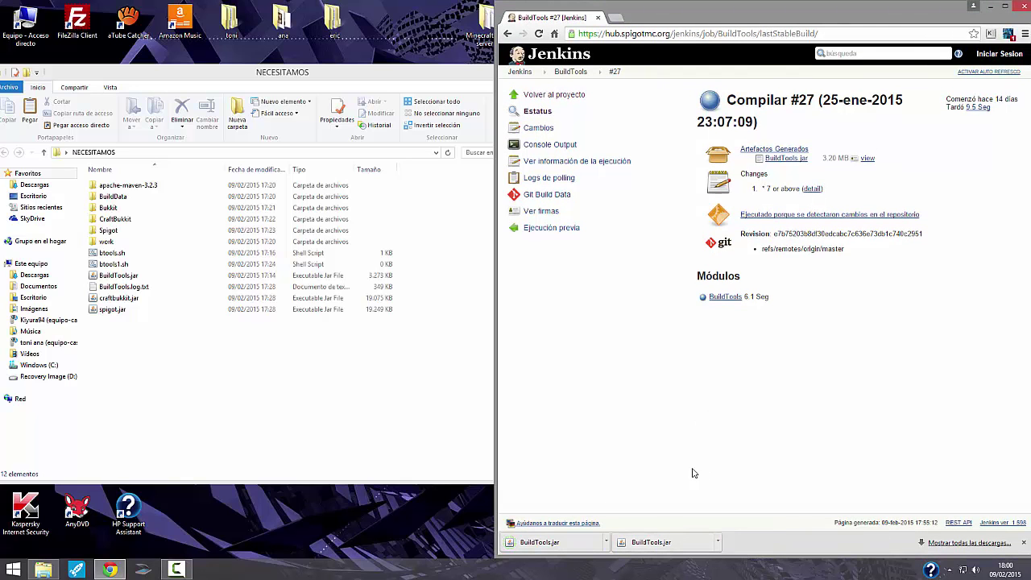
left_click(608, 539)
left_click(641, 507)
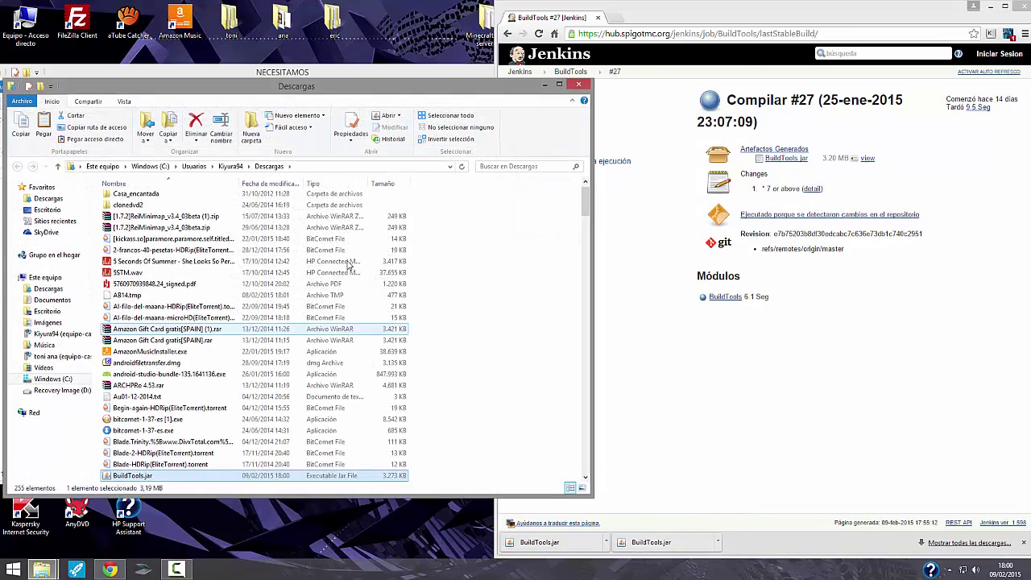
- Move the downloaded BuildTools.jar from Descargas into NECESITAMOS, replacing the existing file
left_click_drag(357, 122, 752, 119)
left_click_drag(832, 140, 980, 146)
left_click_drag(694, 522, 122, 365)
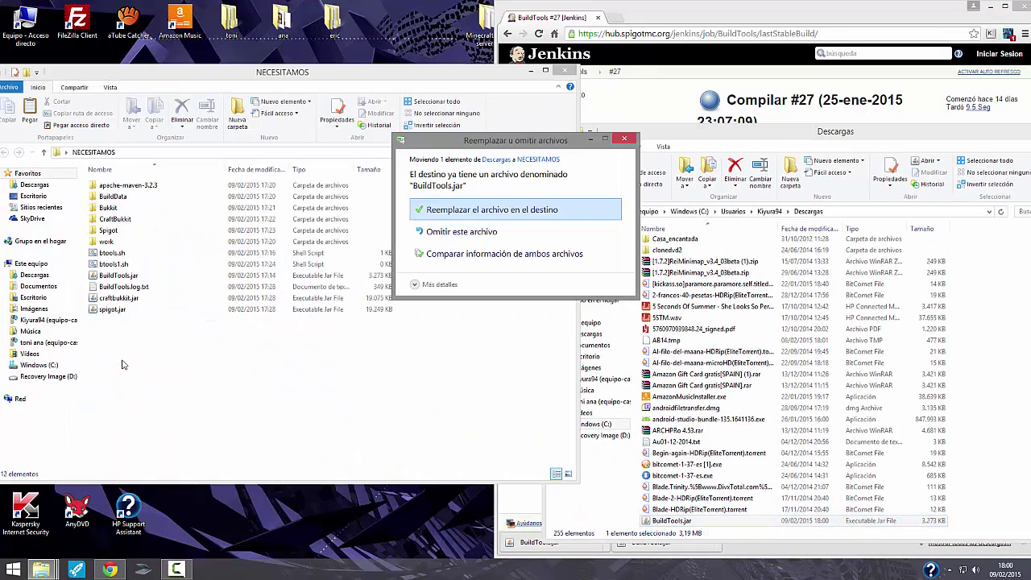
left_click(493, 209)
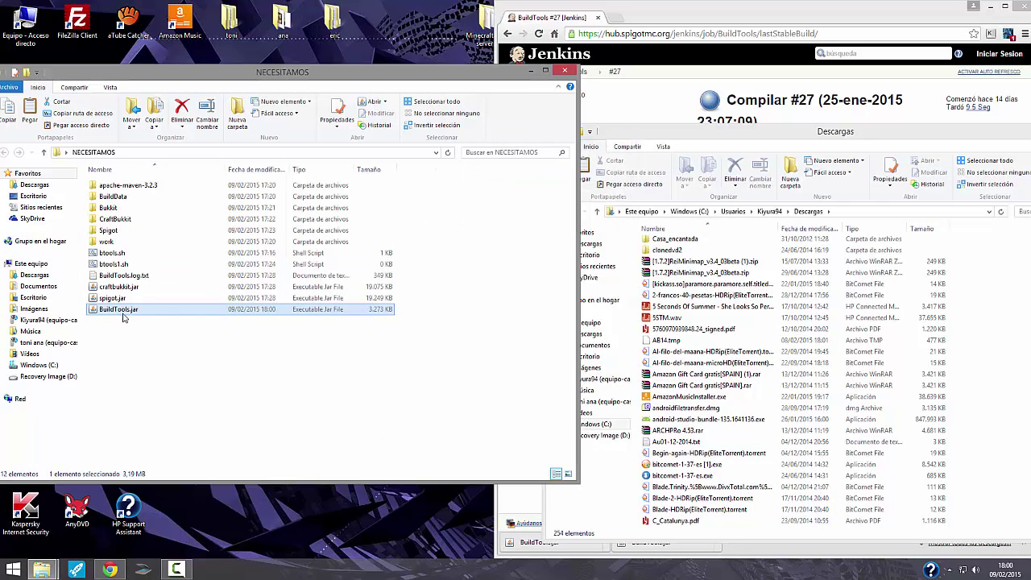
- Minimize the browser and close the Descargas window, leaving only the NECESITAMOS window open
left_click(928, 95)
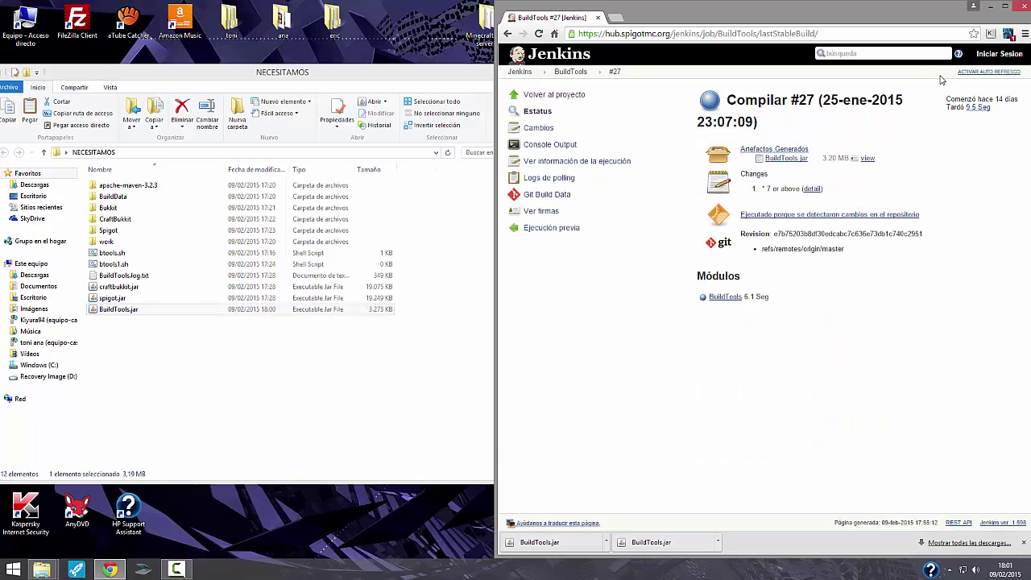
left_click_drag(942, 84, 761, 85)
left_click(915, 176)
left_click(974, 6)
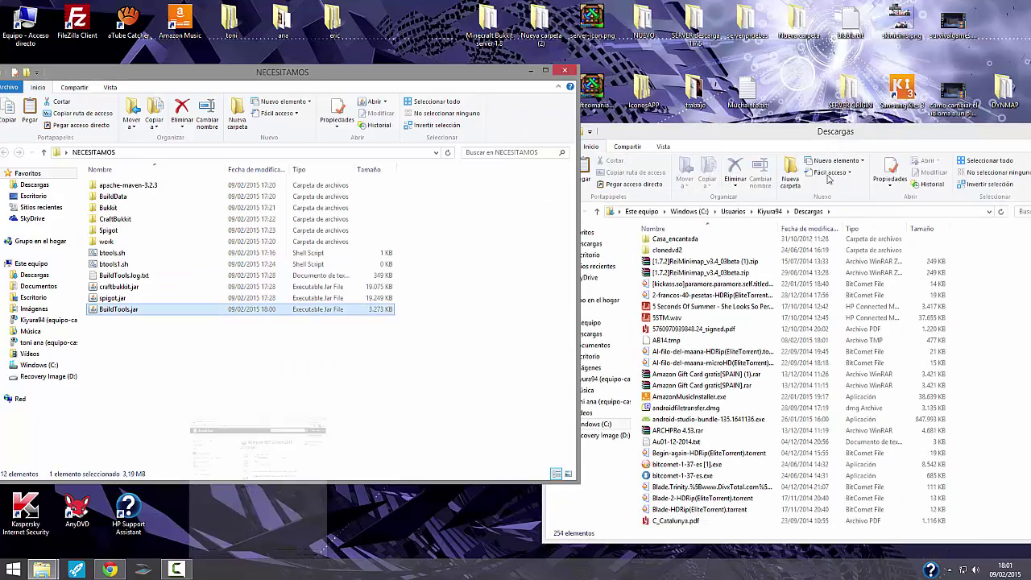
left_click_drag(845, 133, 584, 136)
left_click(858, 129)
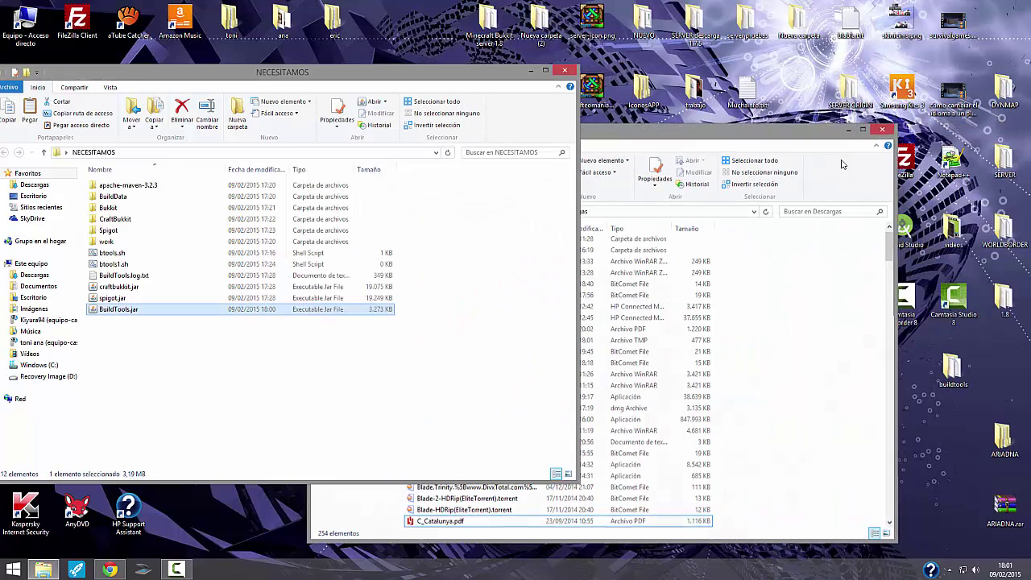
left_click(176, 570)
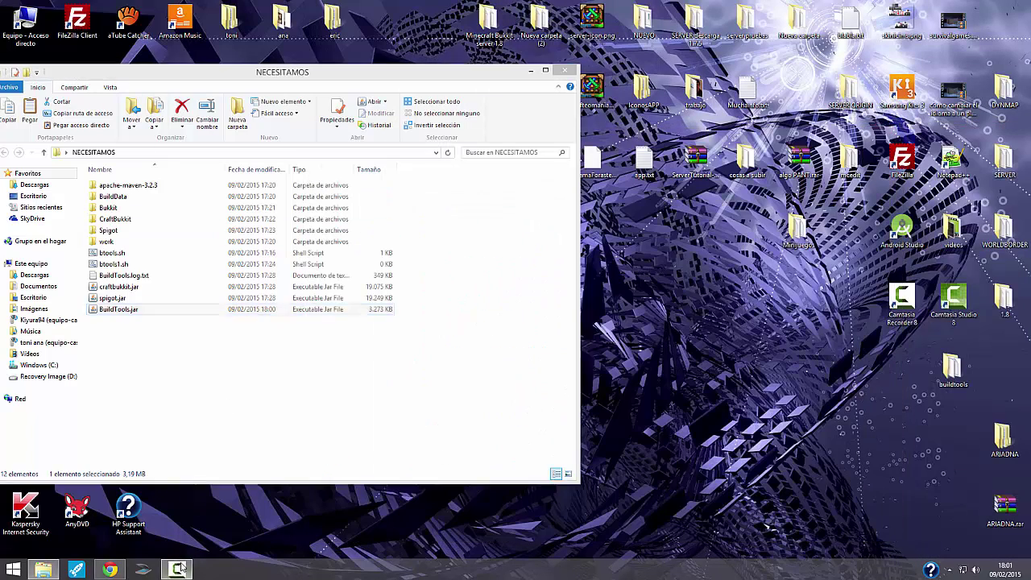
left_click(176, 569)
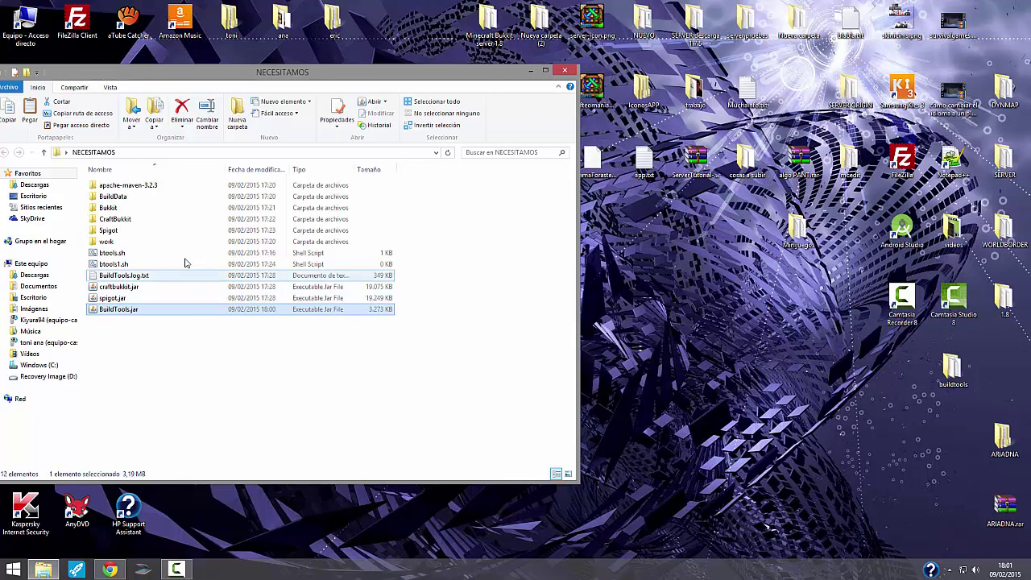
- Rename craftbukkit.jar in NECESITAMOS as craftbukkit1.8.jar
left_click(129, 288)
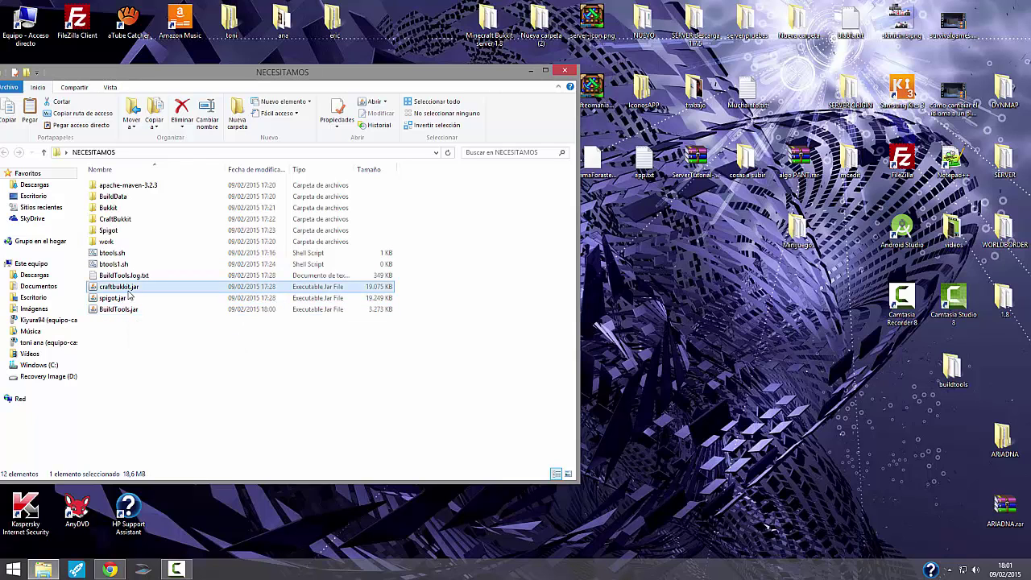
left_click(121, 288)
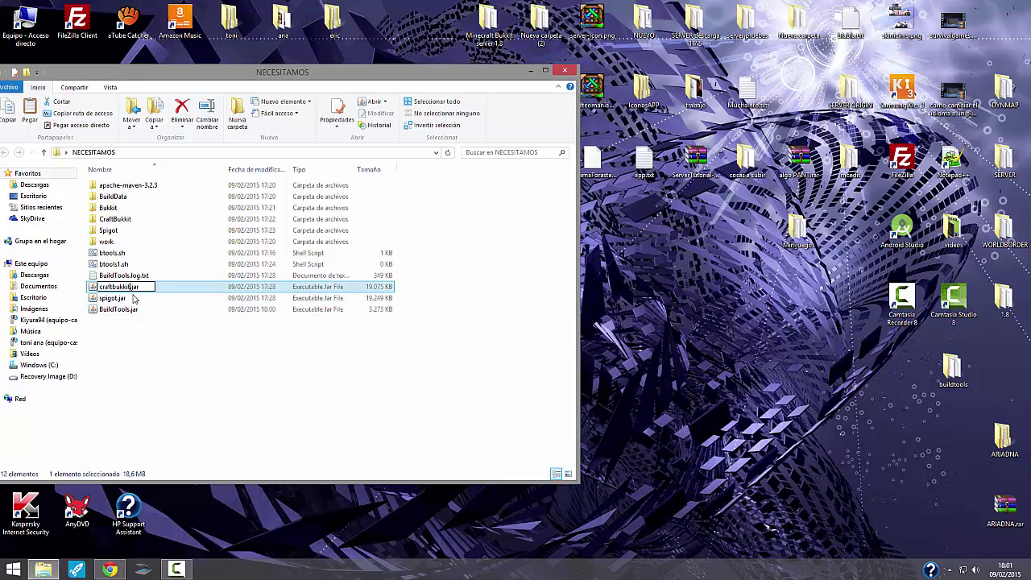
type("1.8")
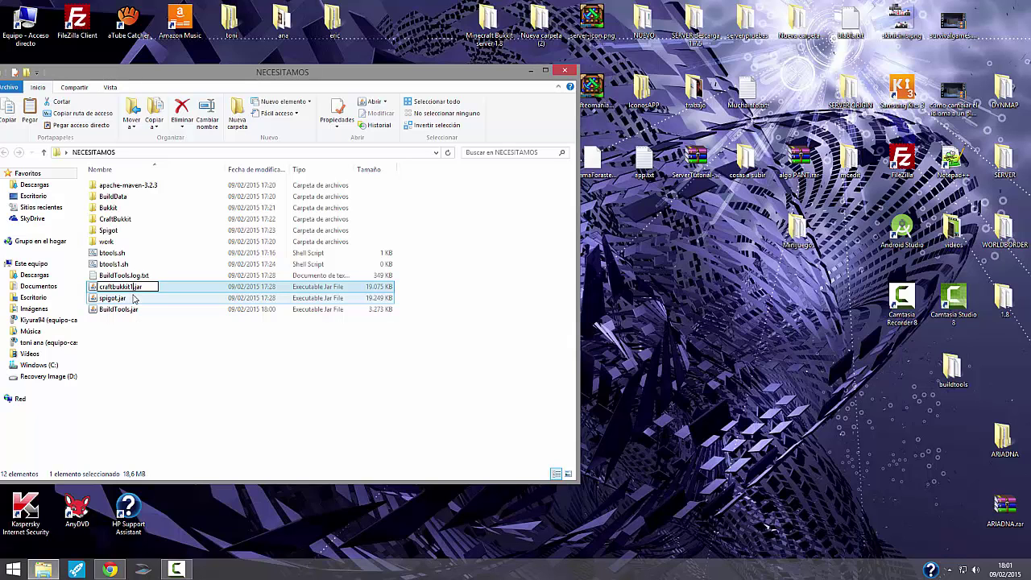
left_click(140, 350)
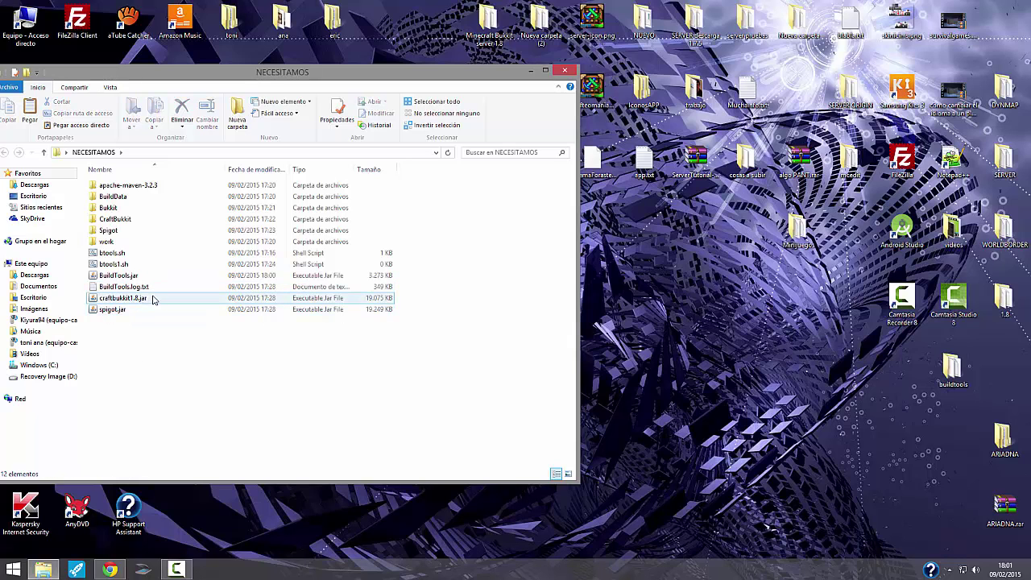
- Rename spigot.jar in NECESITAMOS as spigot1.8.jar
left_click(117, 312)
left_click(117, 314)
left_click(118, 313)
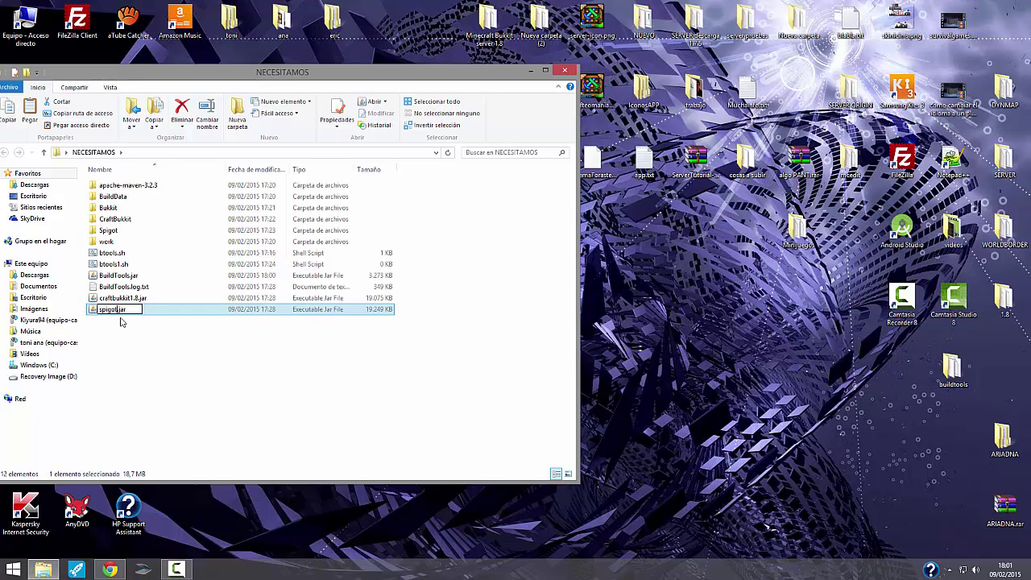
type("1.8")
left_click(126, 346)
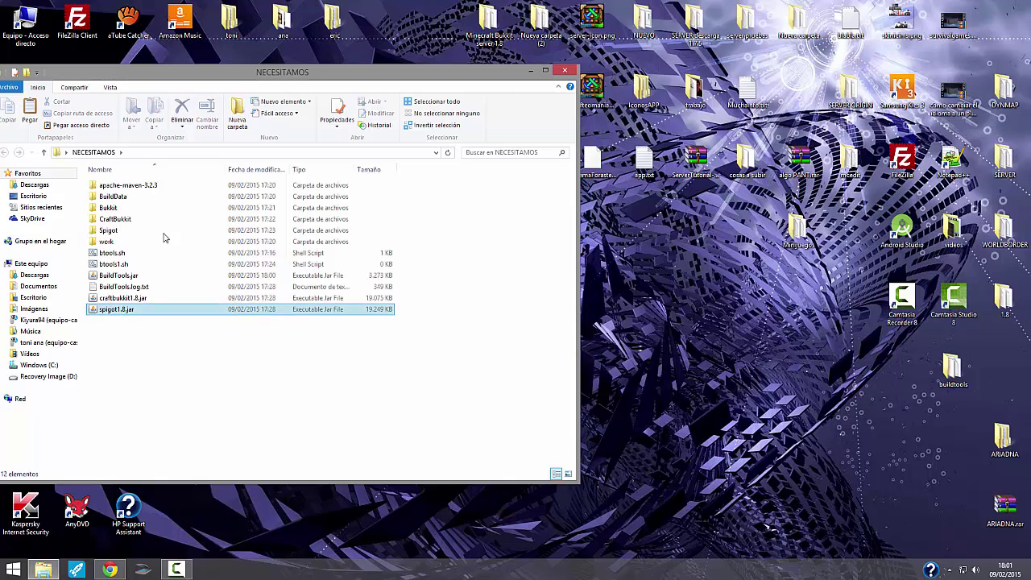
- Run the btools.sh script from NECESITAMOS and move its console window off the file list
double_click(133, 254)
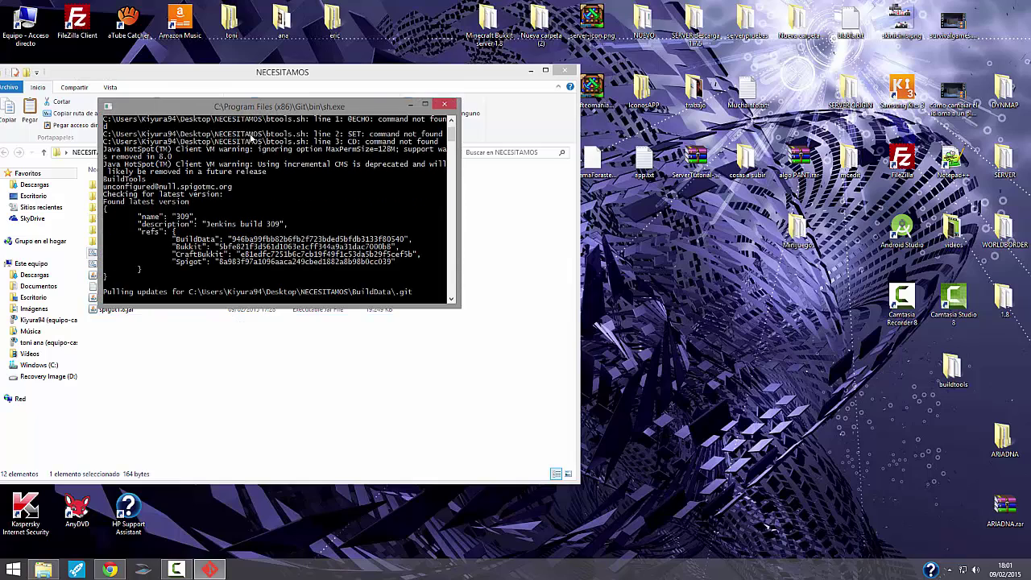
left_click_drag(279, 108, 456, 105)
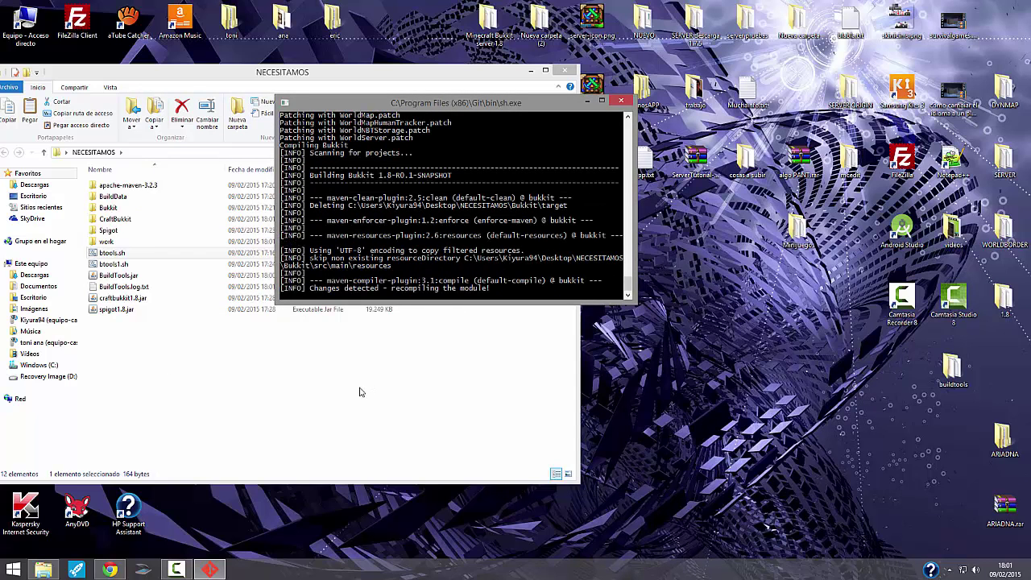
left_click(210, 569)
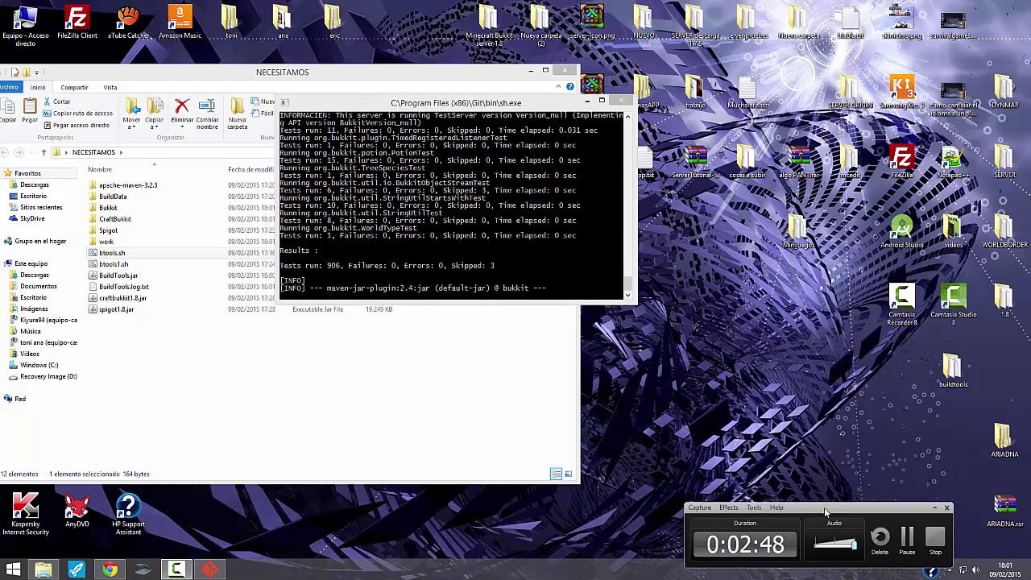
left_click_drag(824, 510, 869, 487)
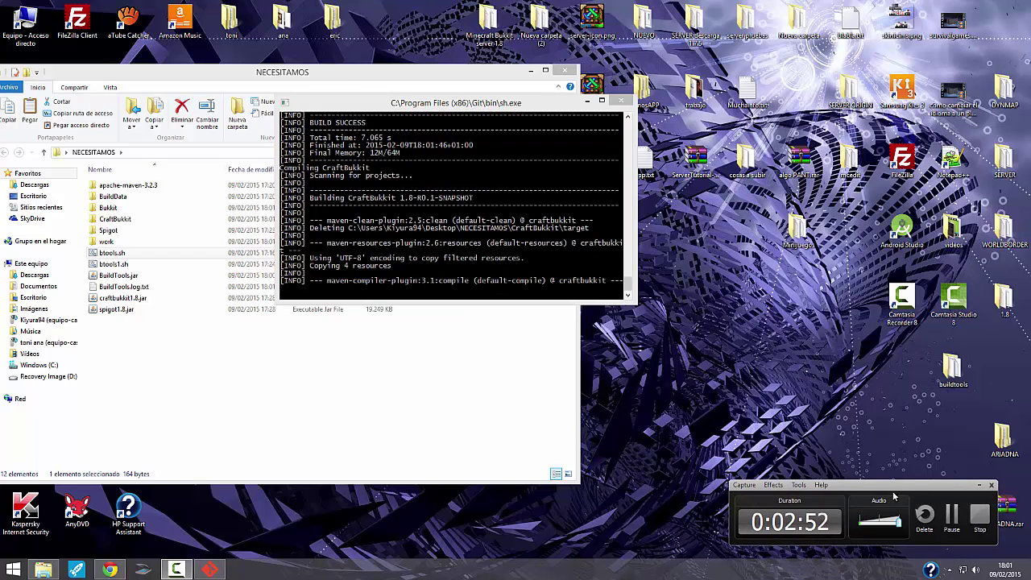
left_click(979, 485)
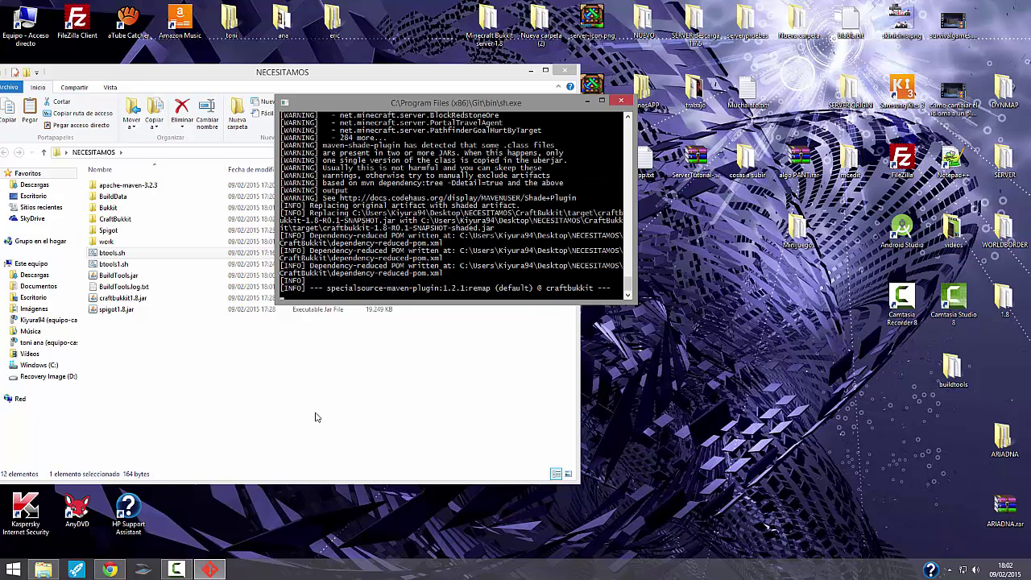
left_click(177, 570)
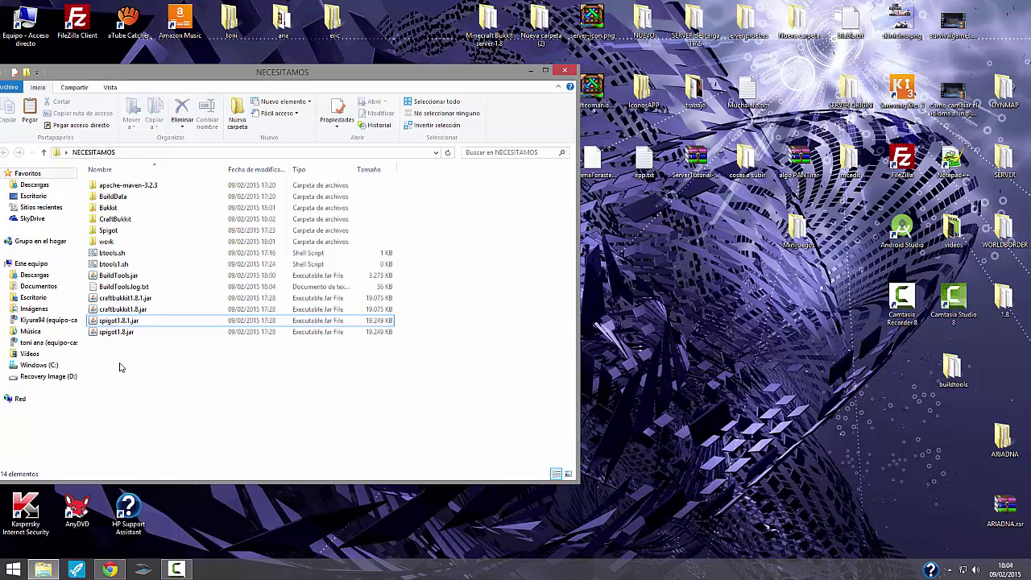
left_click_drag(115, 377, 476, 240)
left_click(303, 446)
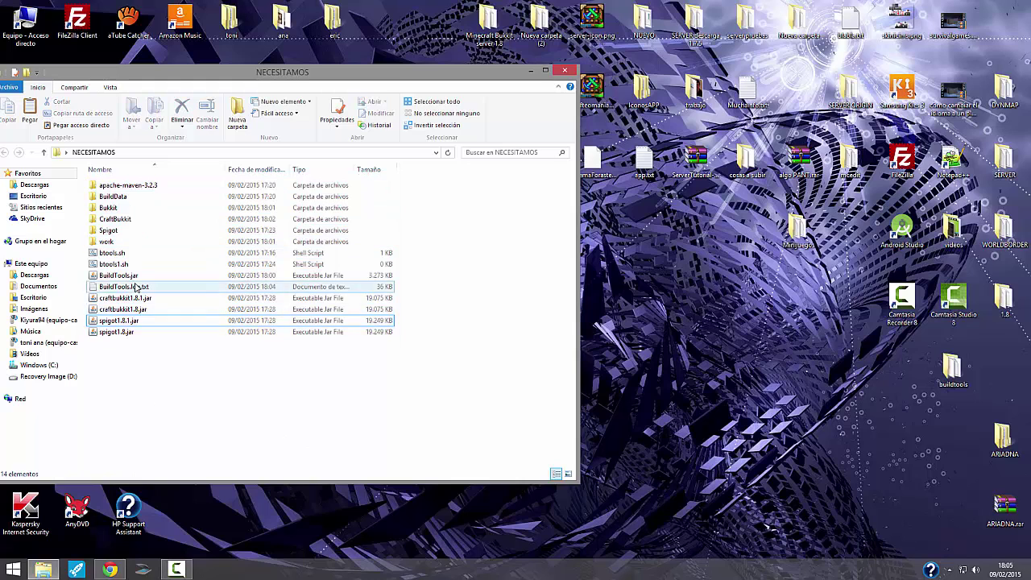
left_click_drag(112, 353, 133, 352)
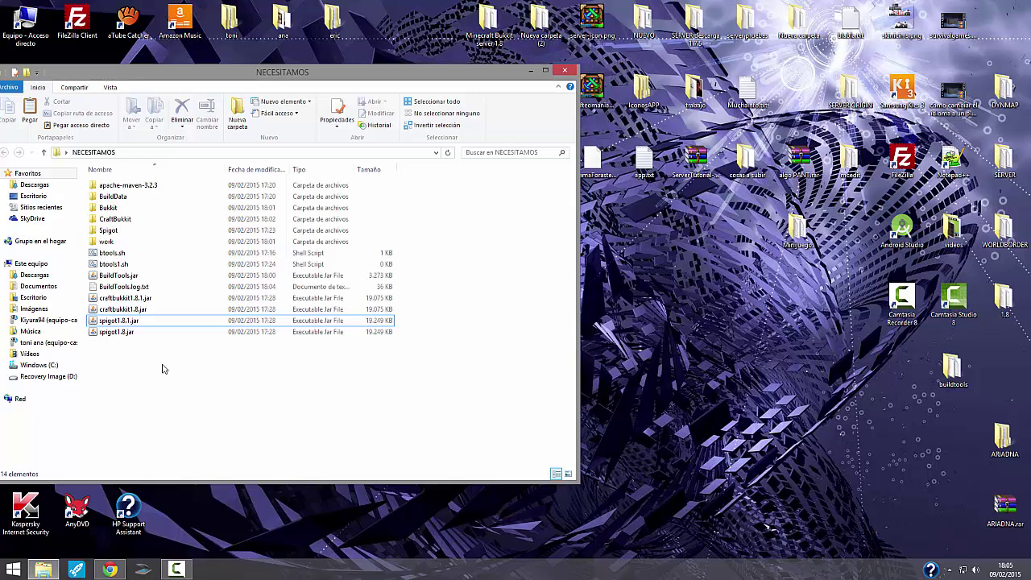
left_click(125, 322)
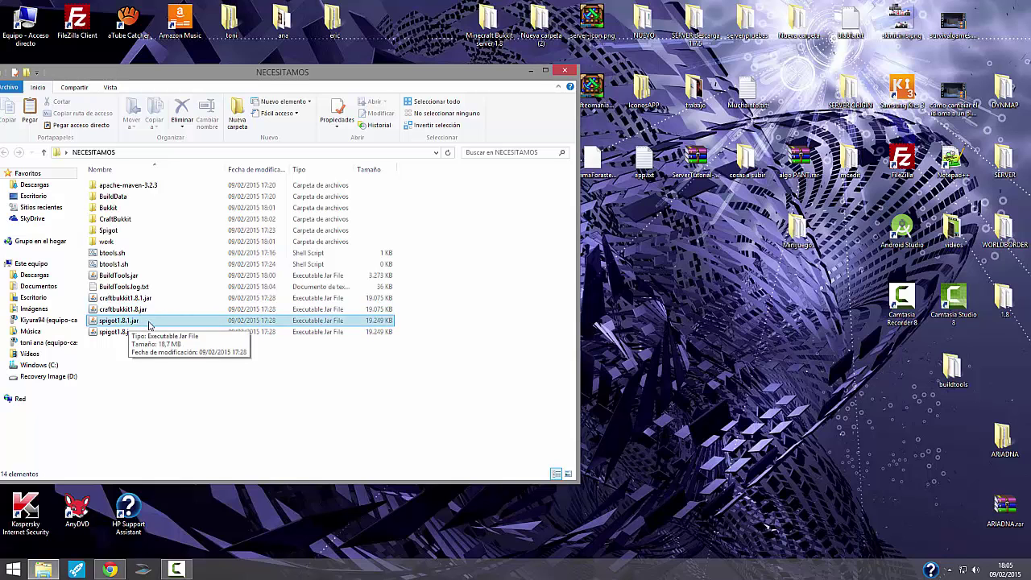
left_click(145, 298, "shift")
left_click(128, 320)
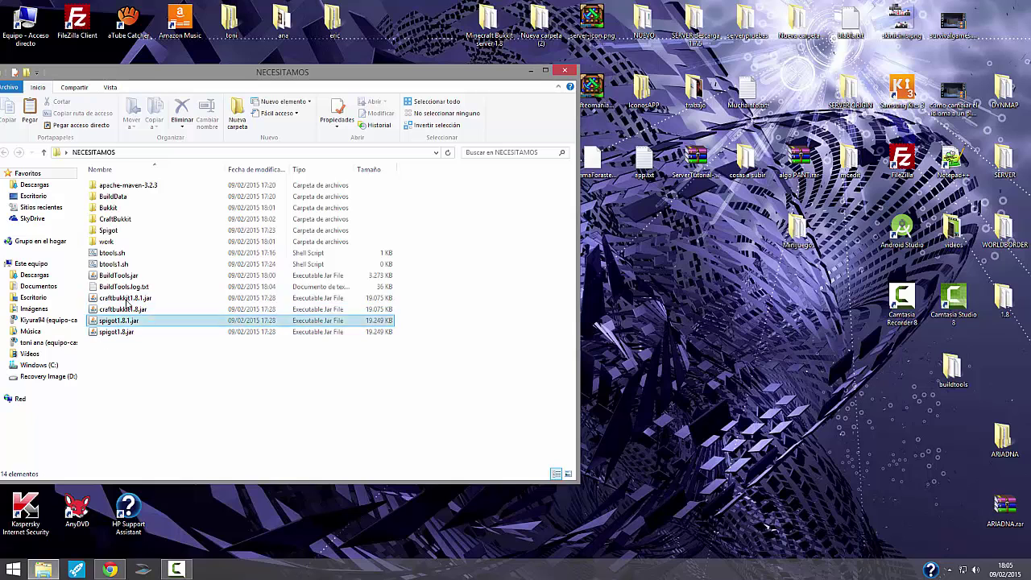
left_click(113, 336, "shift")
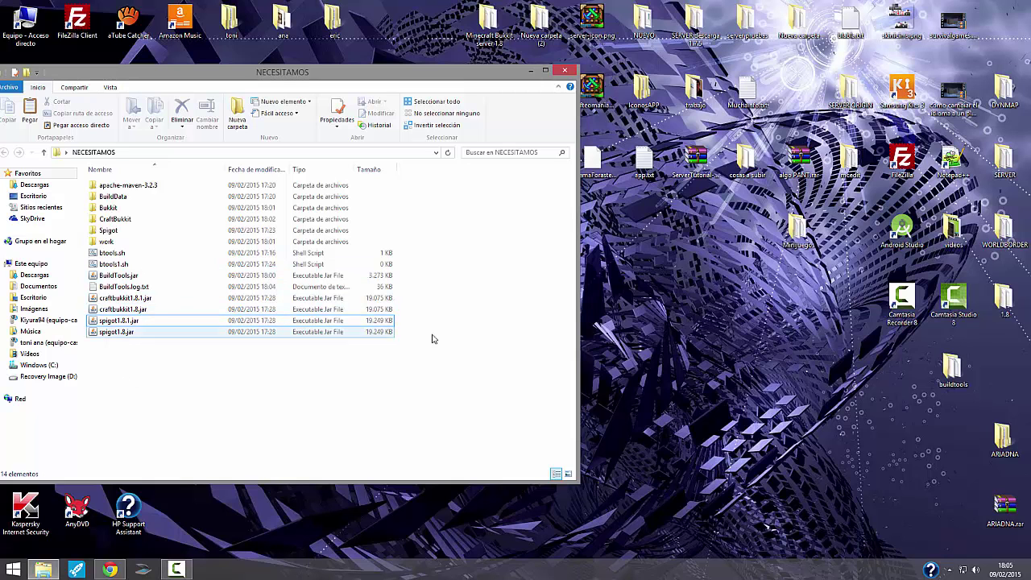
- Open the bukkit 1.8 folder from the desktop and arrange the NECESITAMOS window so both file lists are accessible
left_click(629, 339)
left_click_drag(508, 74, 536, 377)
double_click(386, 300)
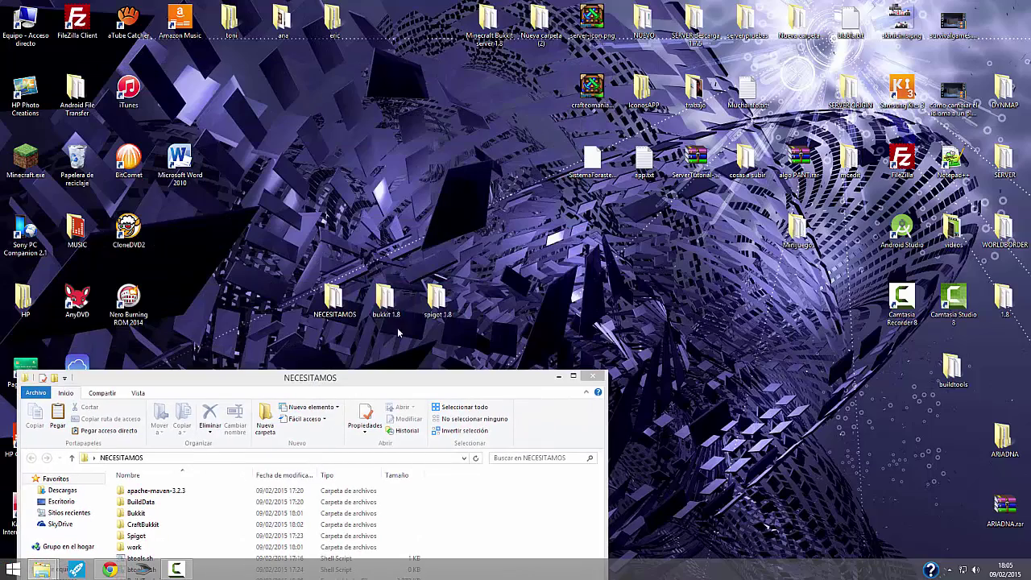
left_click_drag(470, 374, 899, 114)
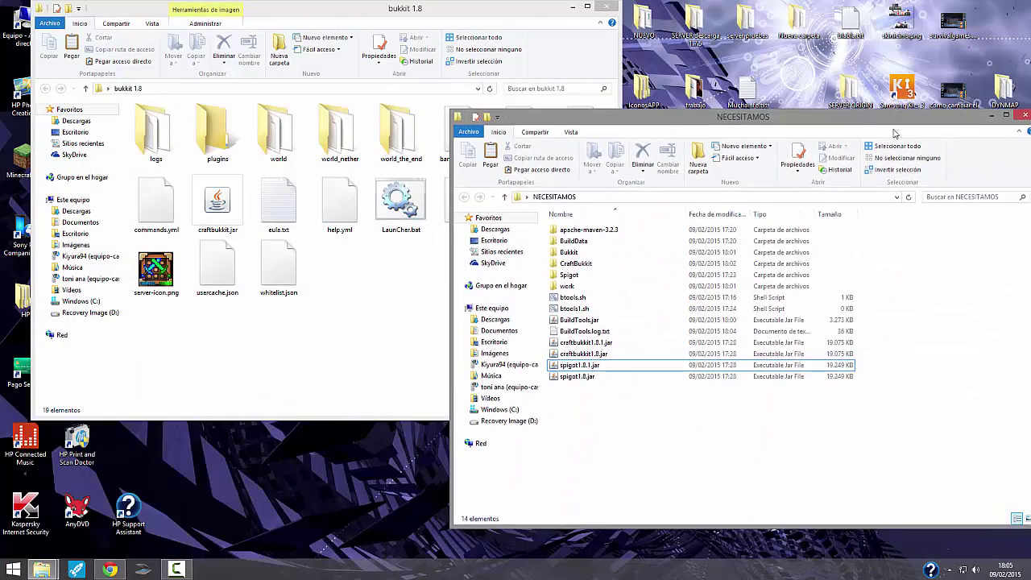
- Rename craftbukkit1.8.1.jar in NECESITAMOS as craftbukkit.jar
left_click(598, 345)
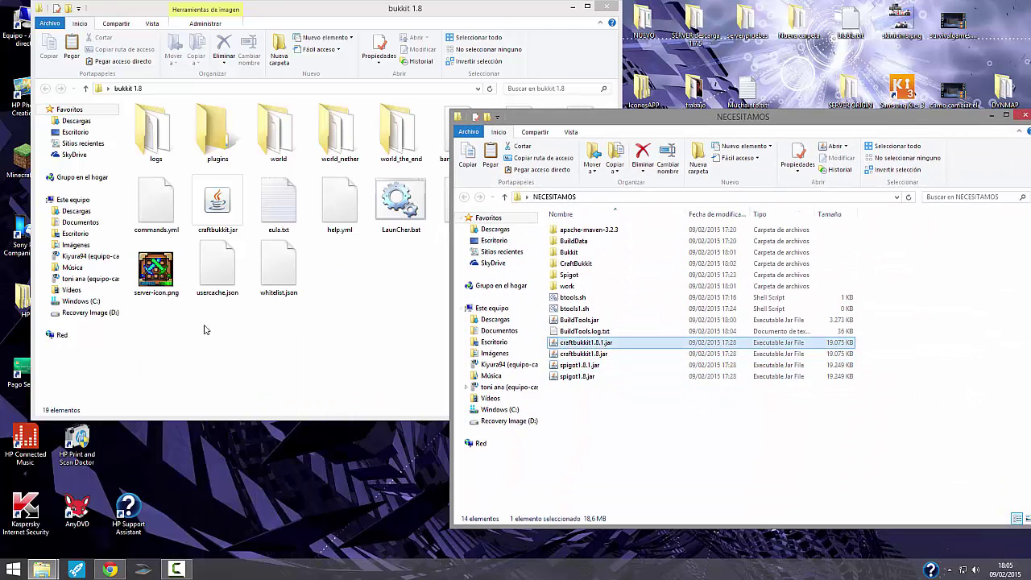
left_click(603, 345)
left_click(602, 343)
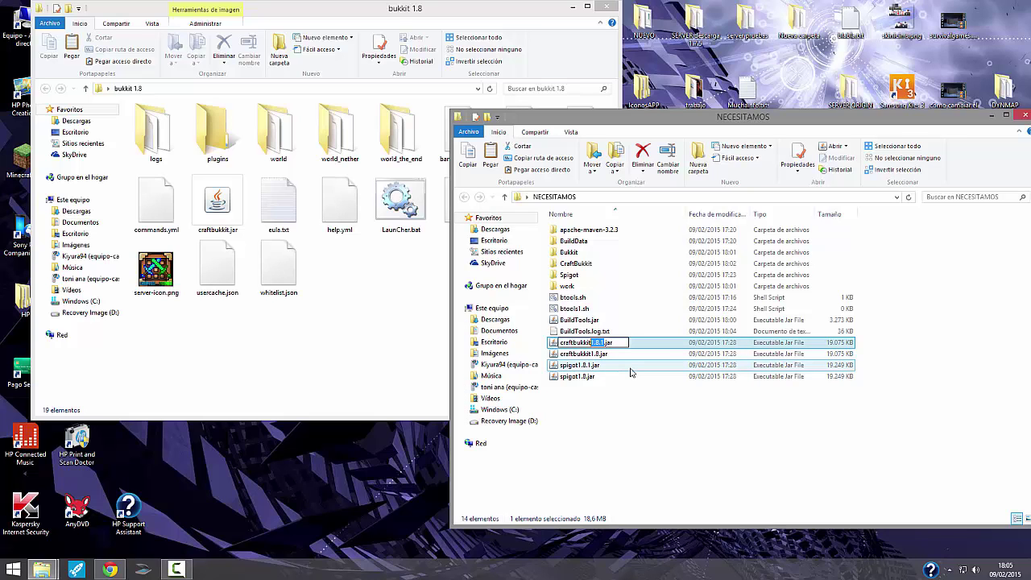
key("BackSpace")
key("Return")
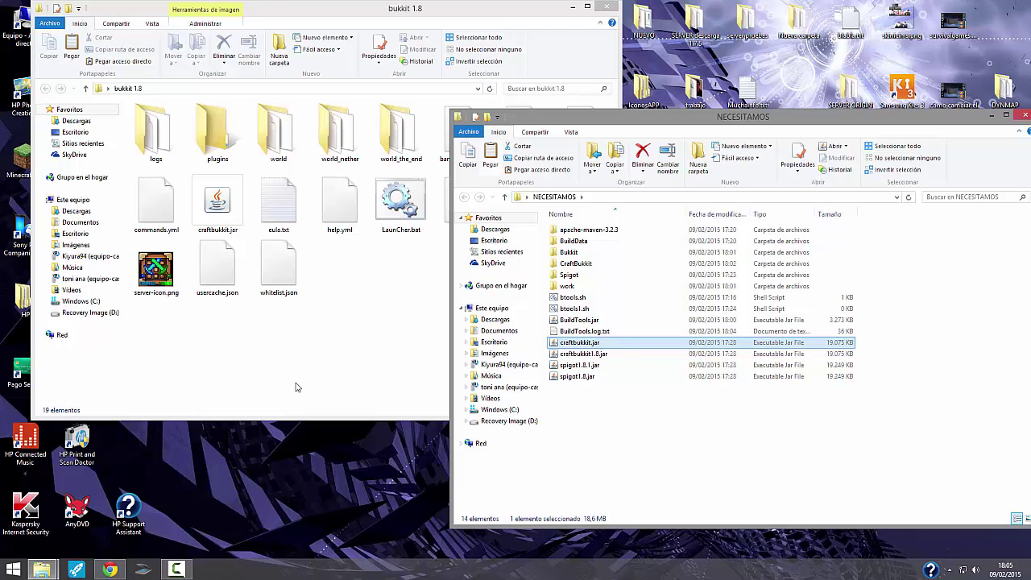
- Paste a copy of craftbukkit.jar from NECESITAMOS into the bukkit 1.8 folder, replacing the existing file
left_click(224, 332)
key("ctrl+v")
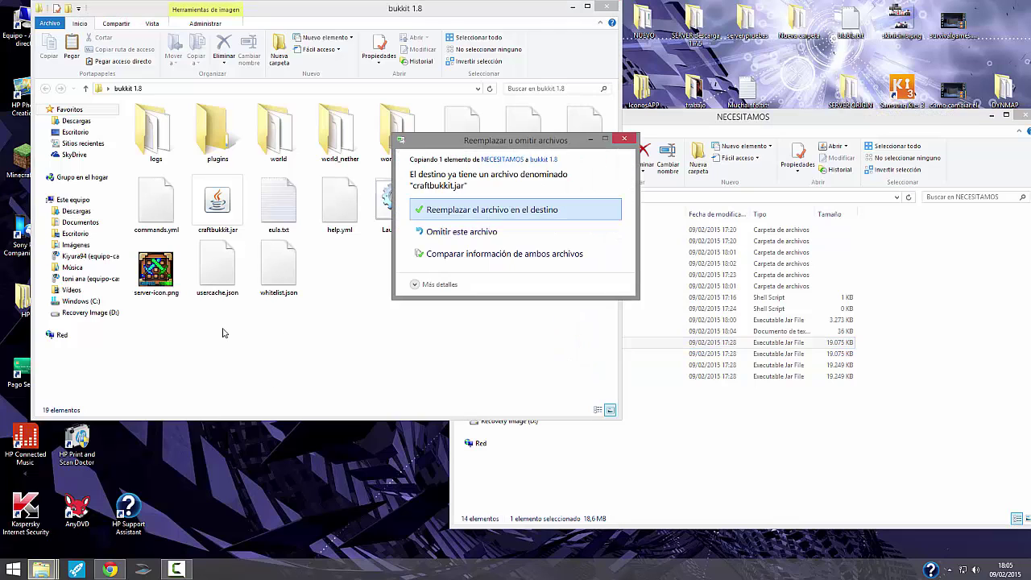
left_click(467, 208)
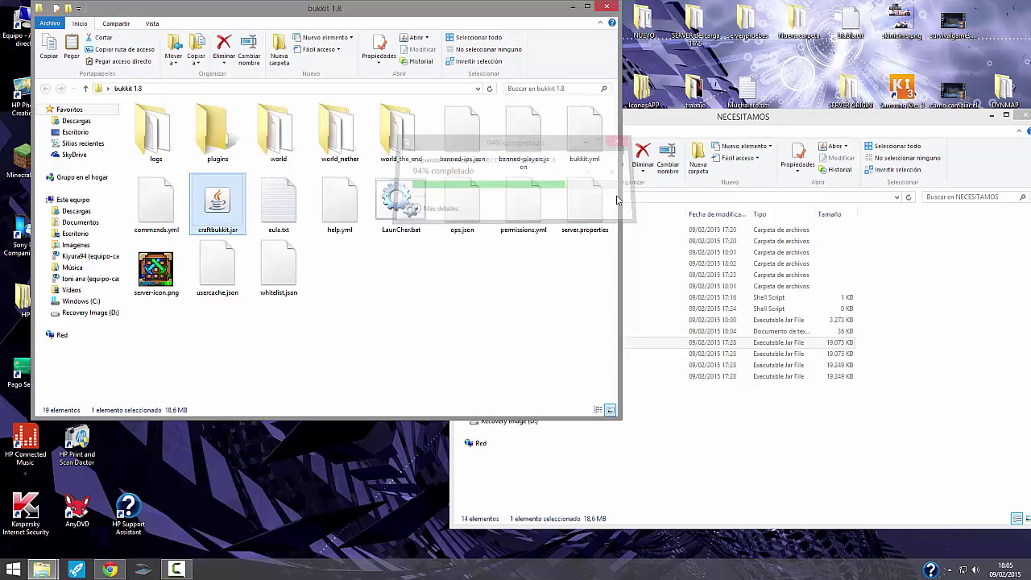
- Rename craftbukkit.jar in NECESITAMOS back as craftbukkit1.8.1.jar
left_click(719, 472)
left_click(598, 342)
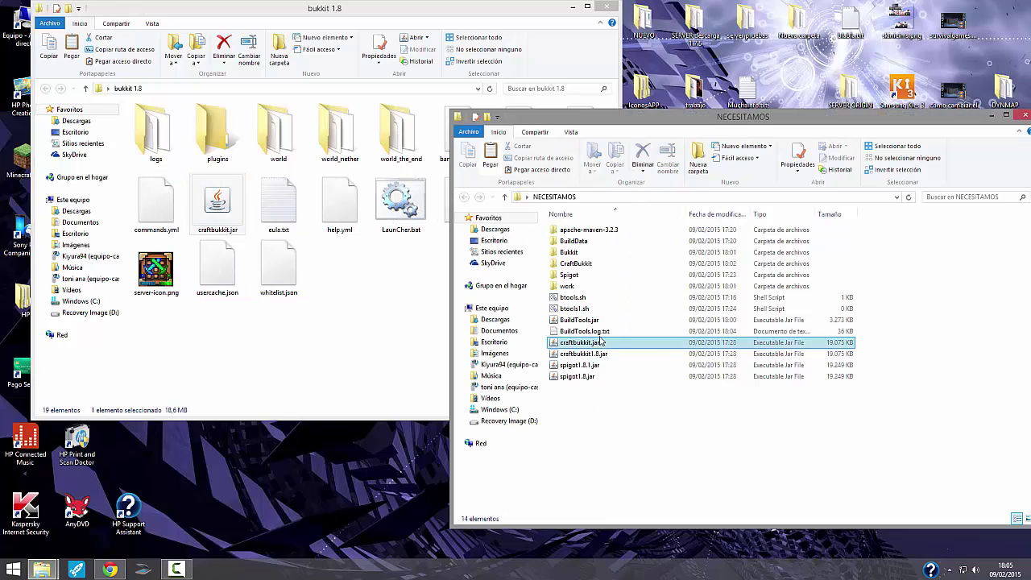
left_click(592, 346)
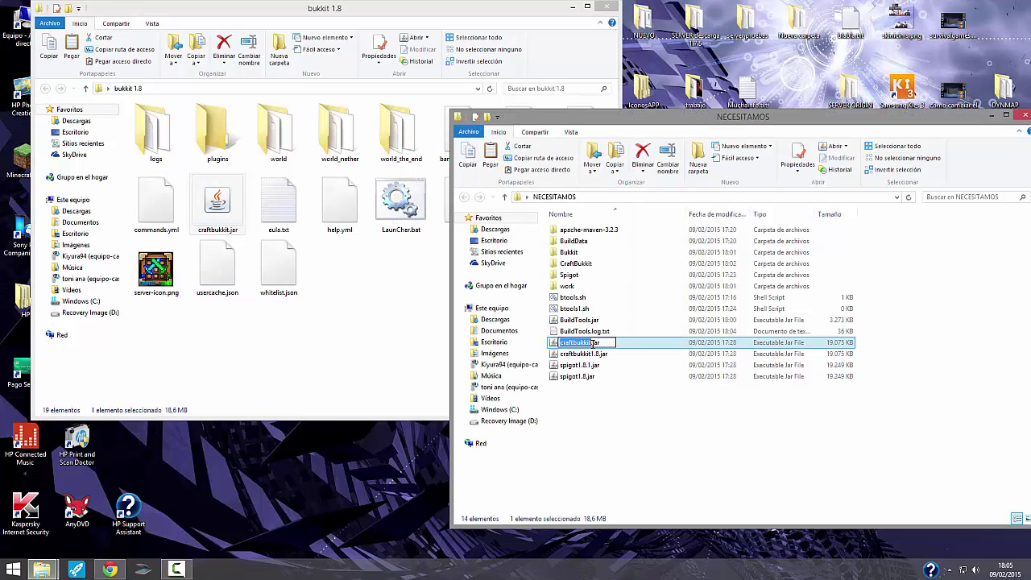
type("1.8.1")
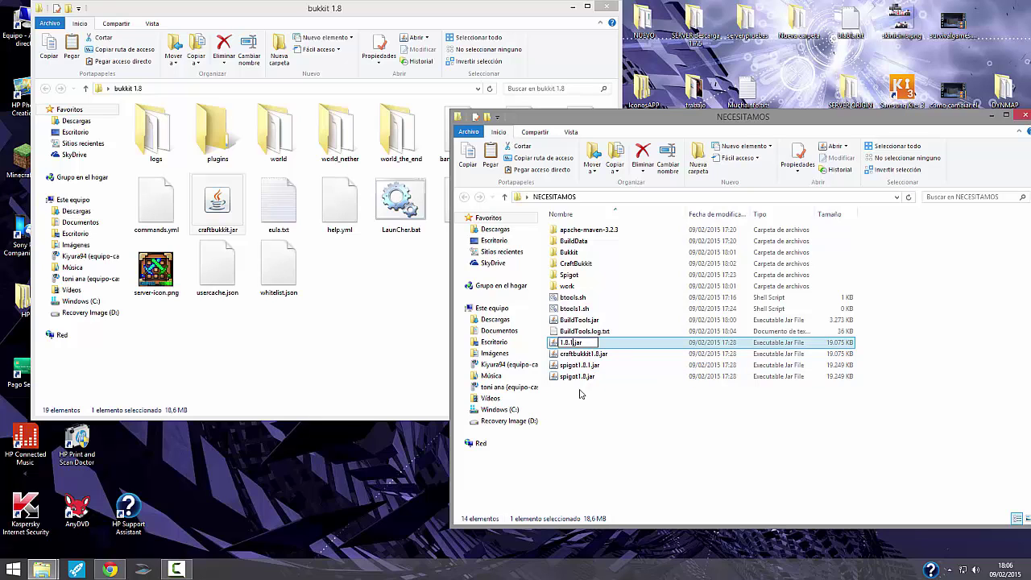
left_click(561, 343)
type("craftbukkit")
left_click(601, 410)
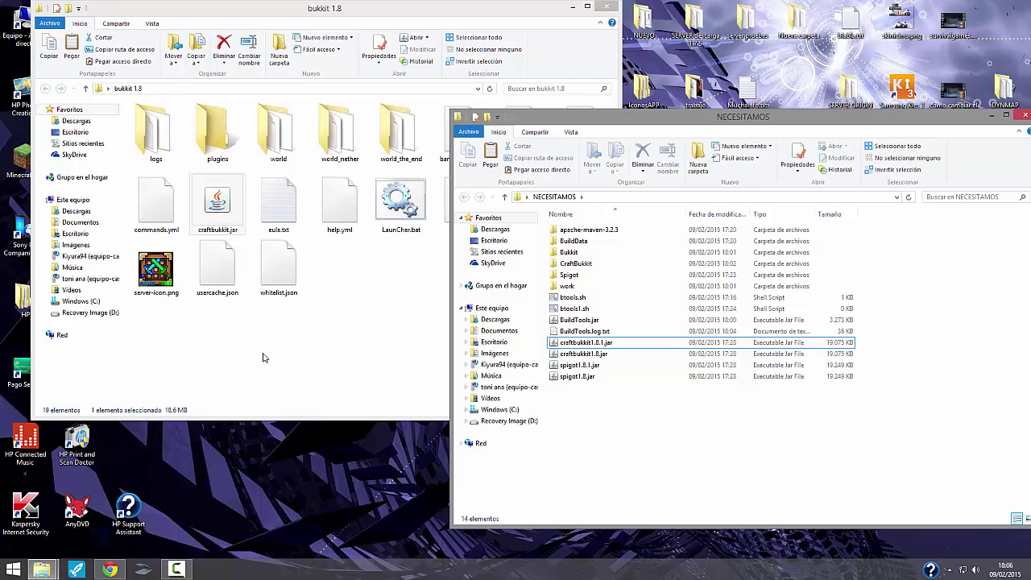
left_click(316, 370)
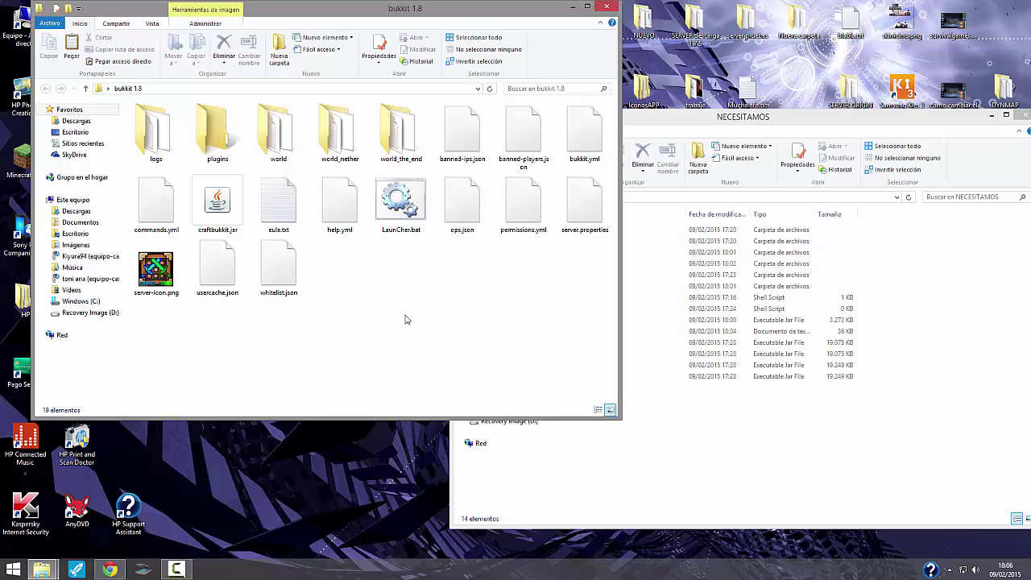
left_click(658, 442)
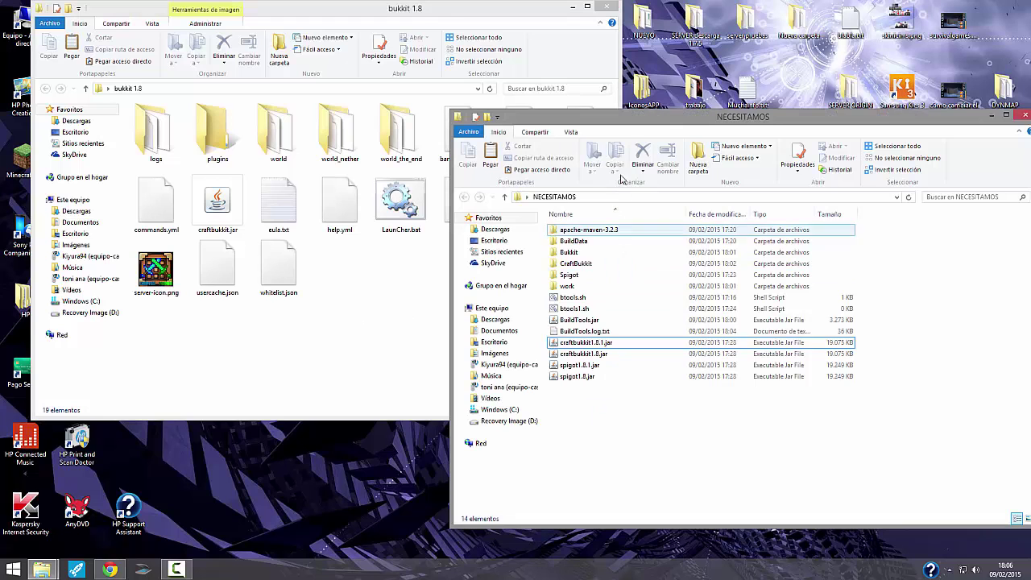
left_click_drag(674, 120, 732, 84)
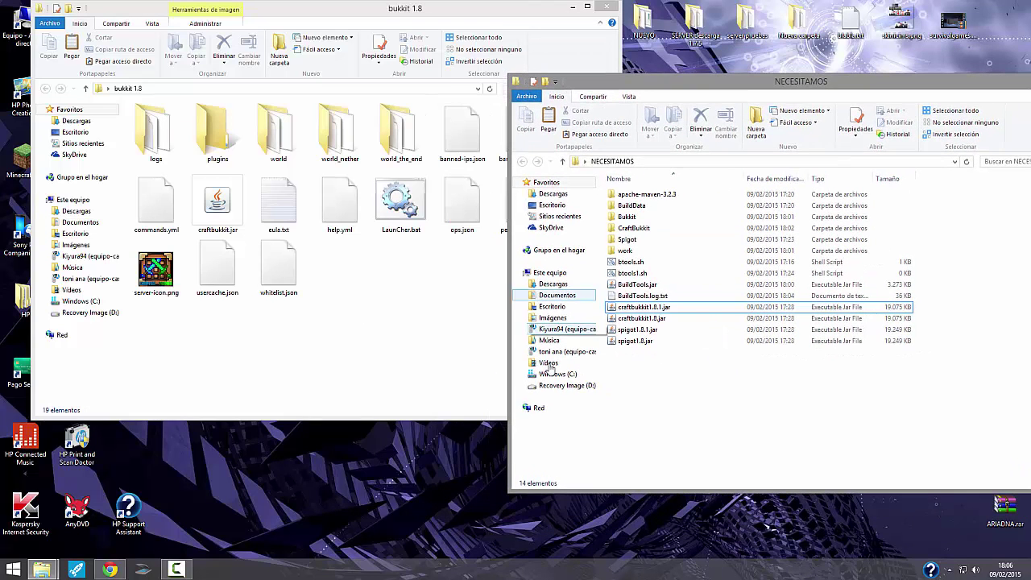
left_click(661, 311)
left_click_drag(660, 317, 415, 330)
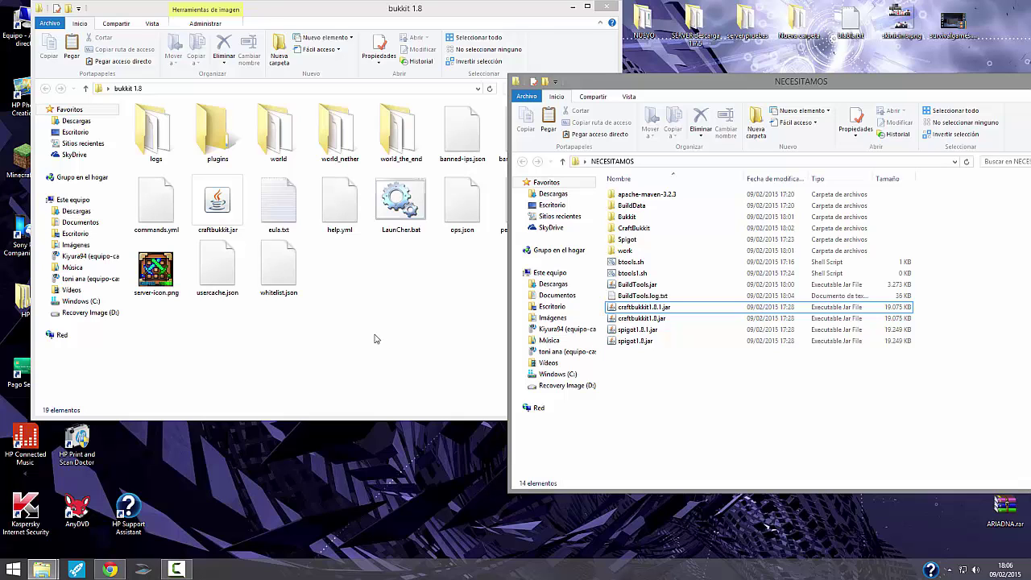
- Switch to the Chrome browser showing the BuildTools build page and close the bukkit 1.8 window
left_click(176, 569)
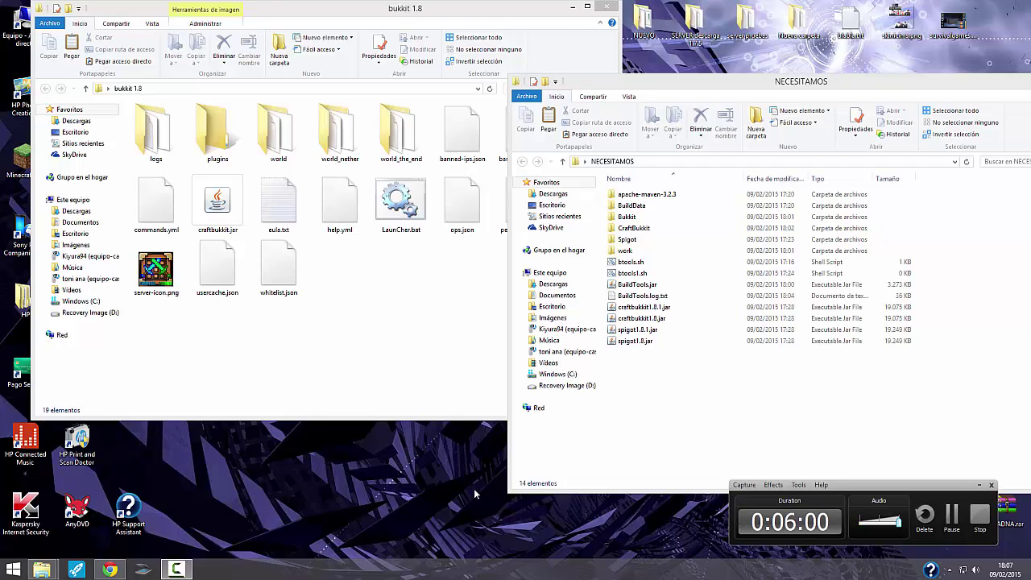
left_click(110, 569)
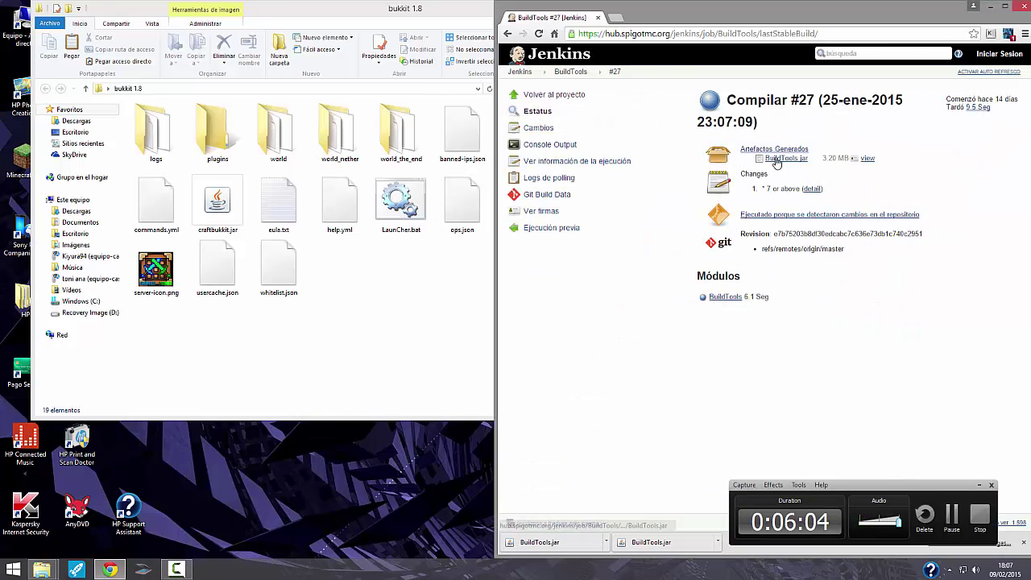
left_click(758, 33)
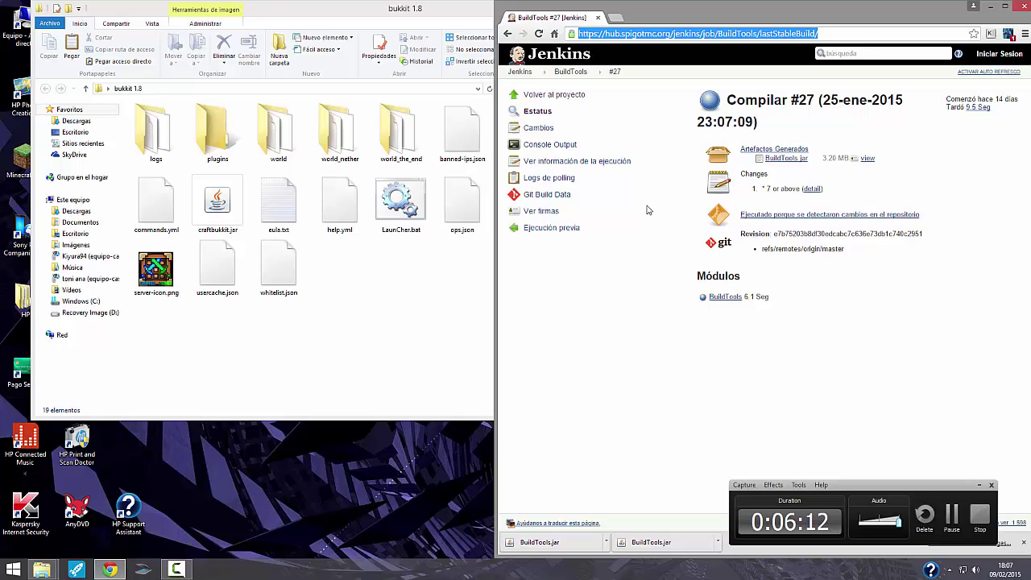
left_click(490, 10)
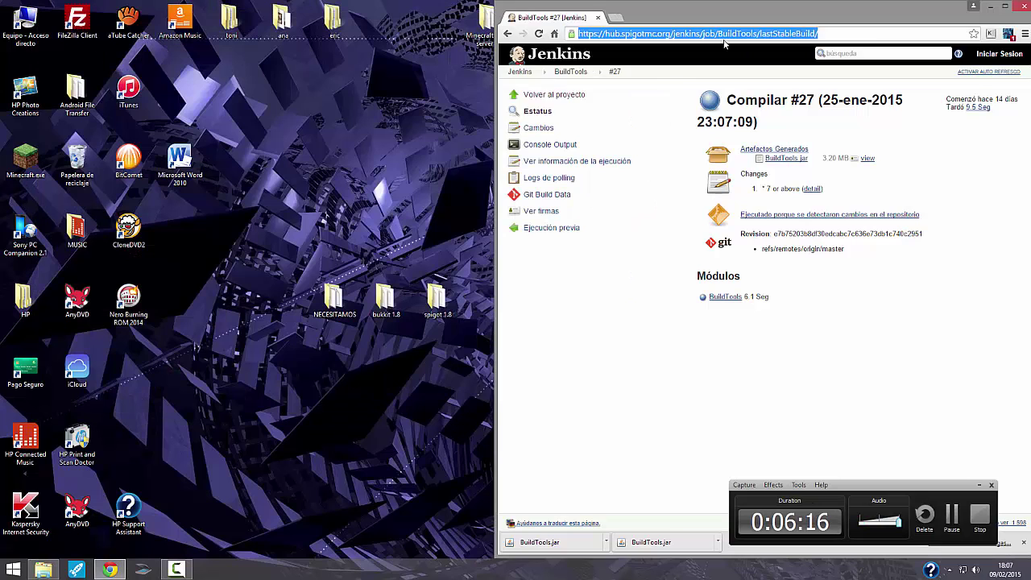
- Reach the last stable BuildTools build on Jenkins through a web search for spigot and the SpigotMC site
type("spigot")
key("Return")
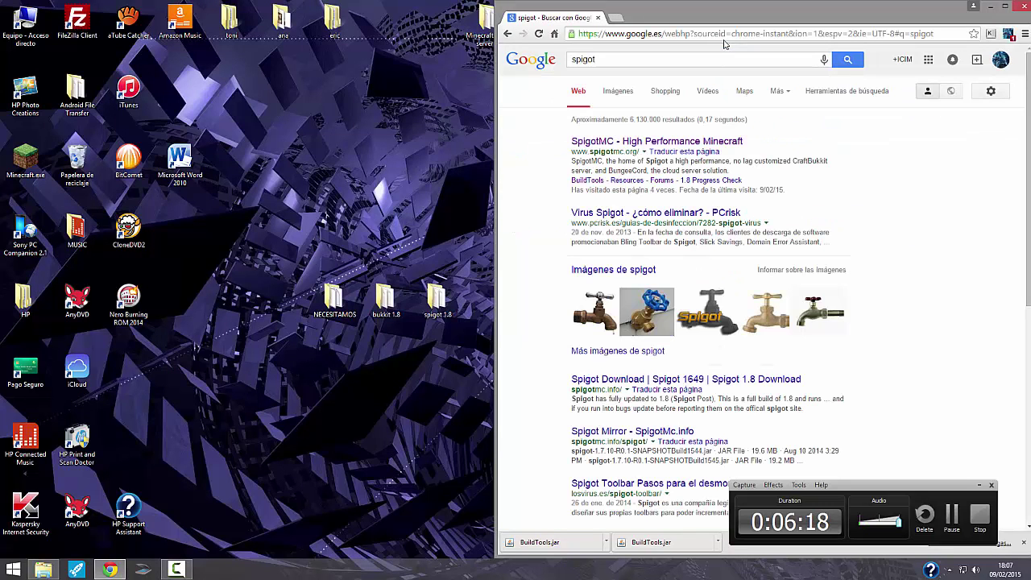
left_click(629, 142)
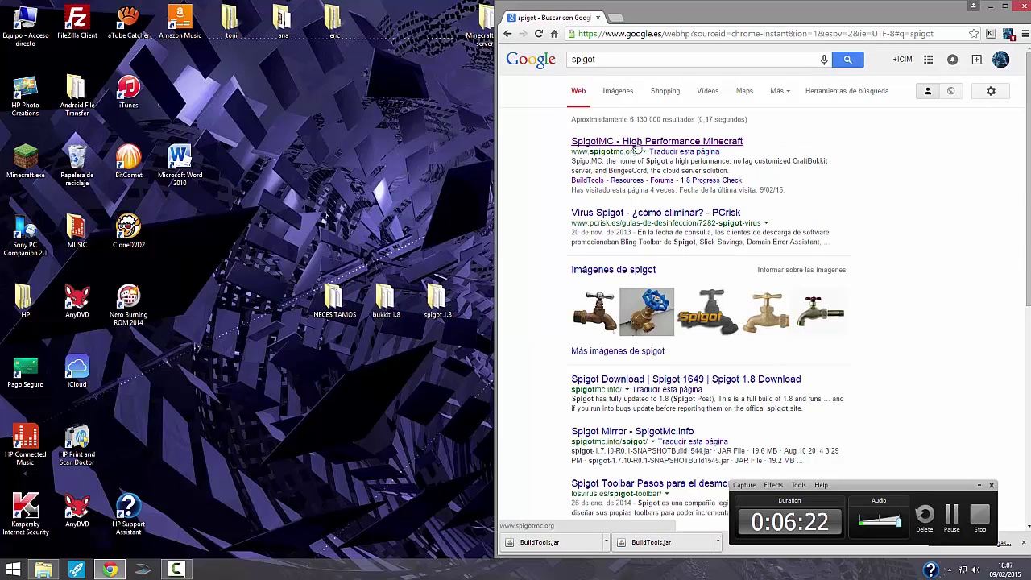
left_click(759, 134)
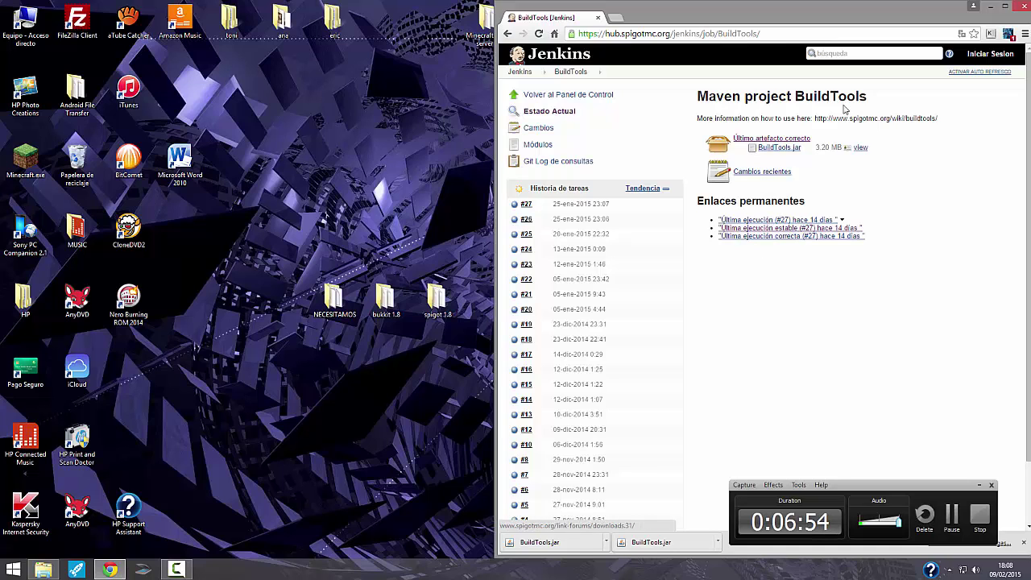
left_click(783, 231)
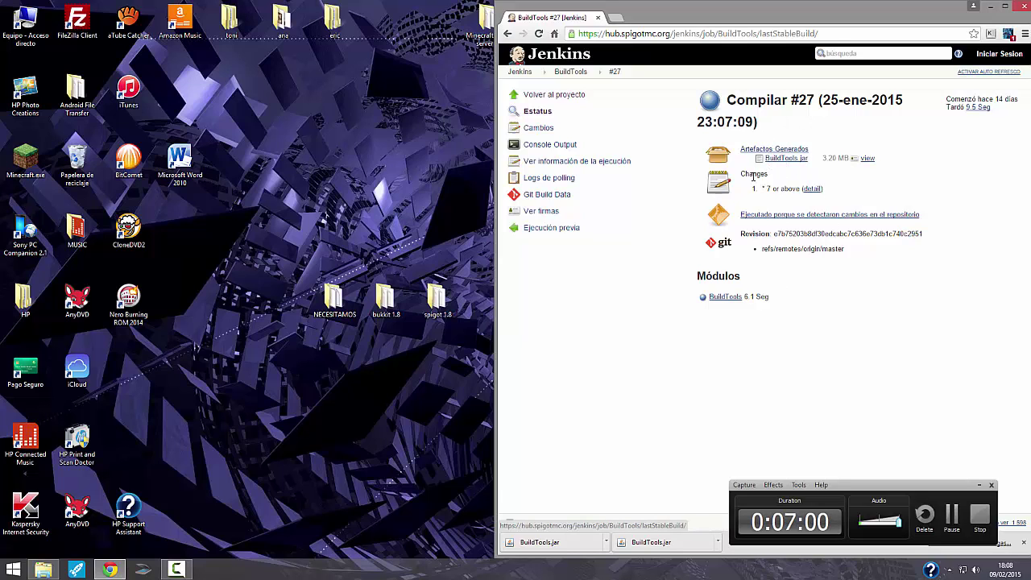
- Close the browser and the NECESITAMOS window, leaving the desktop clear of folder windows
left_click(1023, 7)
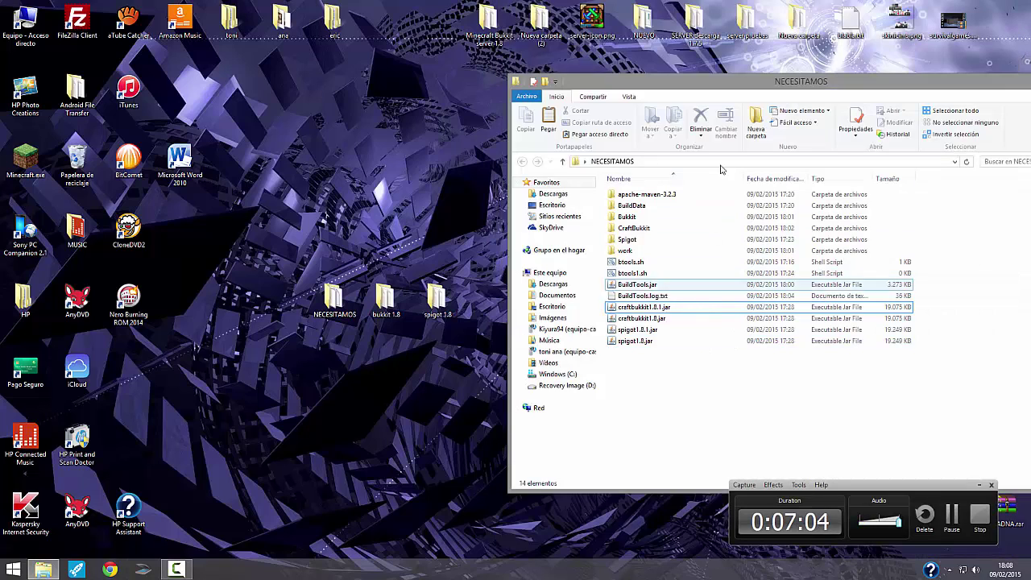
left_click_drag(721, 80, 377, 48)
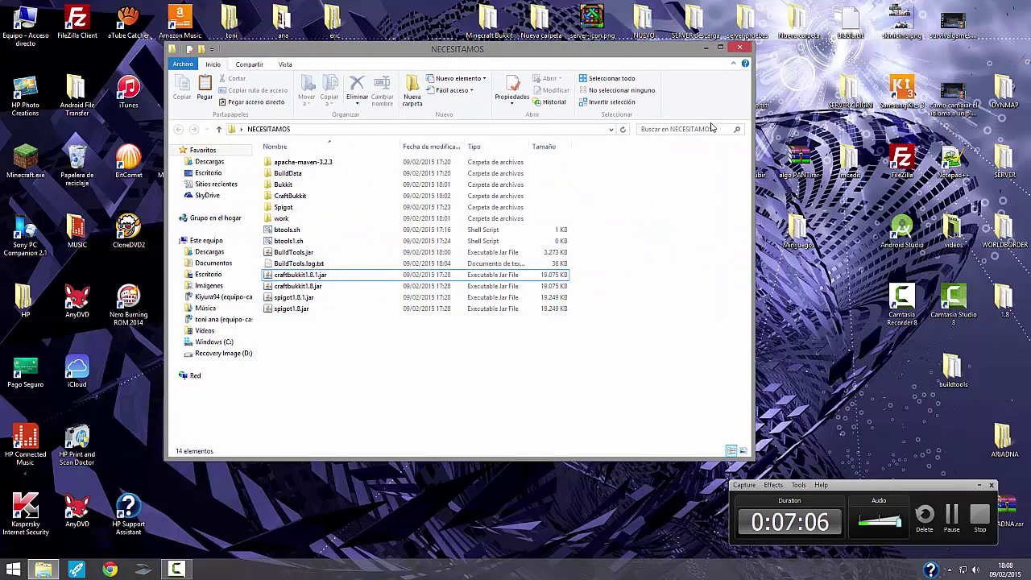
left_click(737, 50)
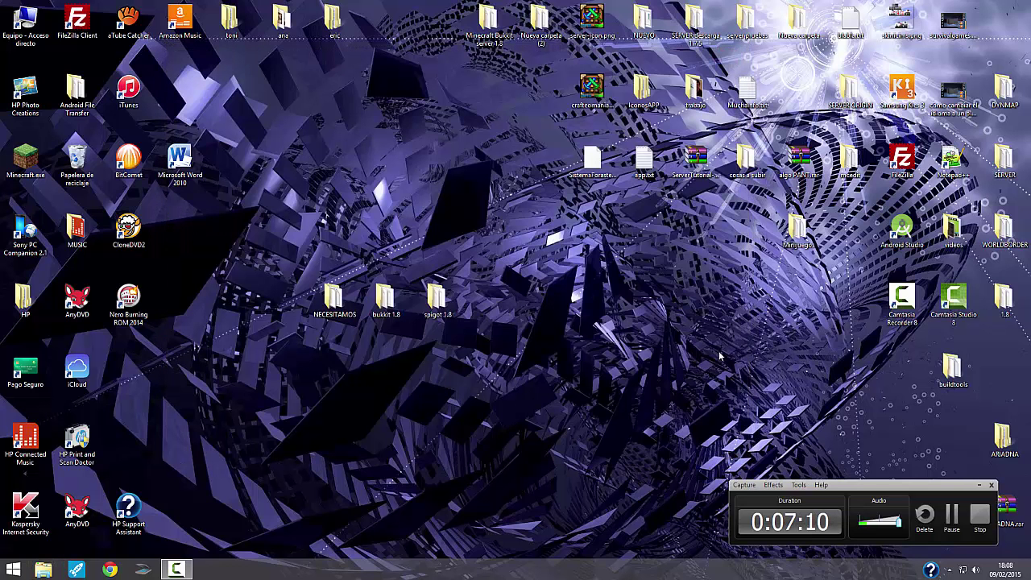